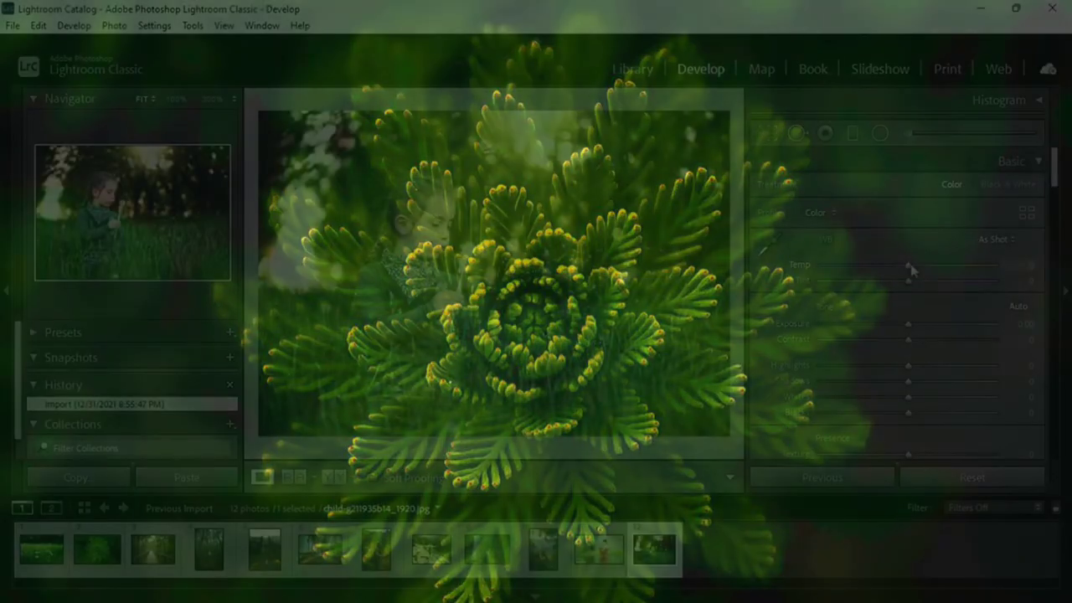
# Step: Warm Temp to +8, drop Exposure to -0.50 and lower Contrast to -30
pyautogui.moveTo(909, 264); pyautogui.dragTo(913, 266)
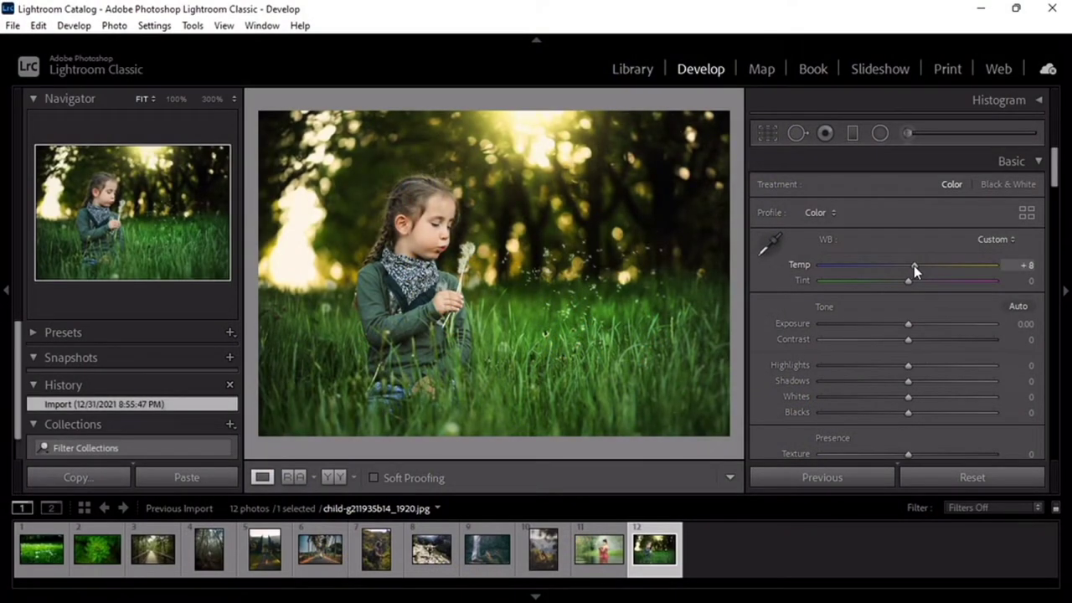
pyautogui.moveTo(908, 323); pyautogui.dragTo(898, 323)
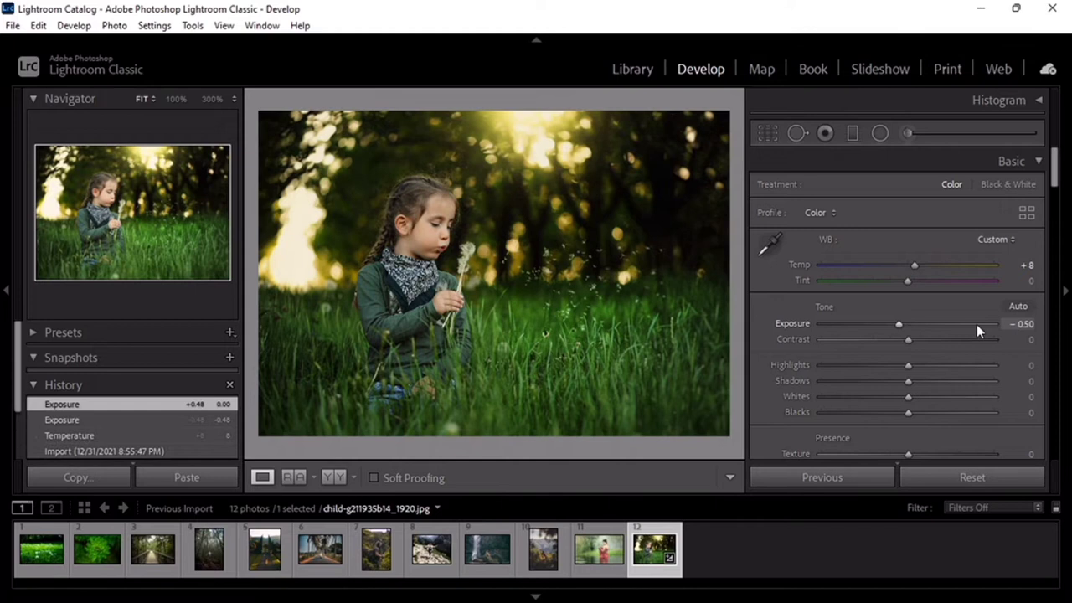
pyautogui.press('Return')
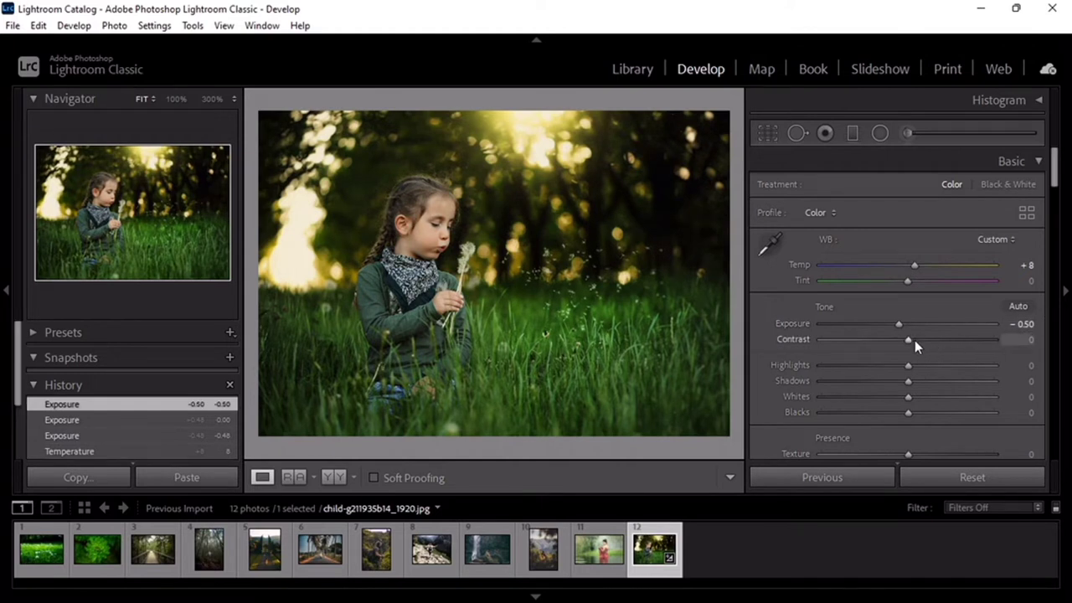
pyautogui.hotkey('shift', 'Down')
pyautogui.press('Down')
# Step: Set Highlights -45, Shadows +35, Whites -65 and Blacks -30 in the Basic panel
pyautogui.scroll(-3, 907, 369)
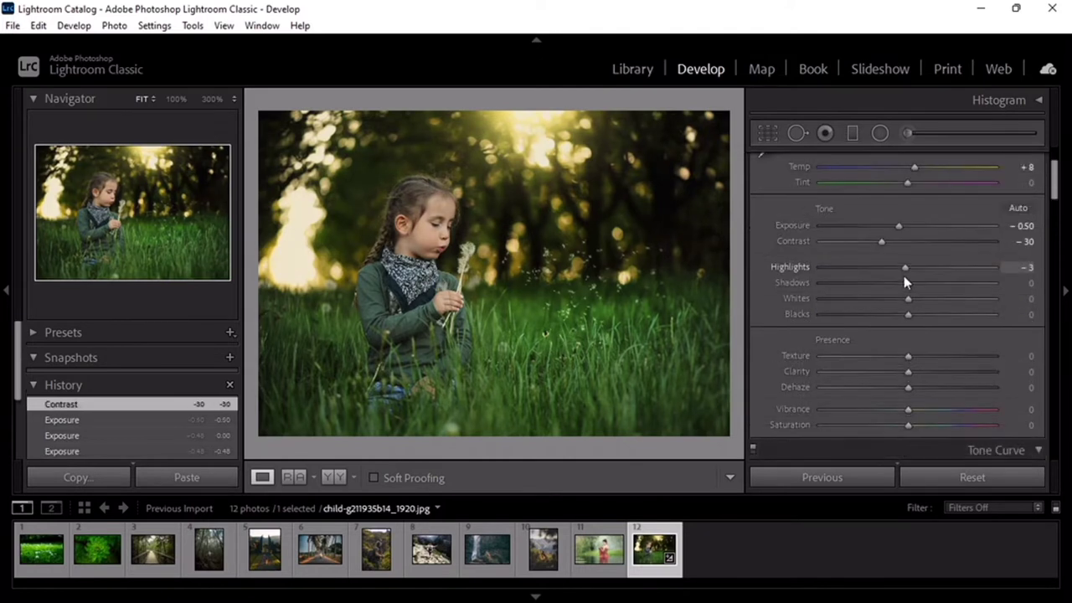
pyautogui.moveTo(904, 275)
pyautogui.mouseDown()
pyautogui.moveTo(866, 285)
pyautogui.moveTo(920, 283)
pyautogui.mouseUp()
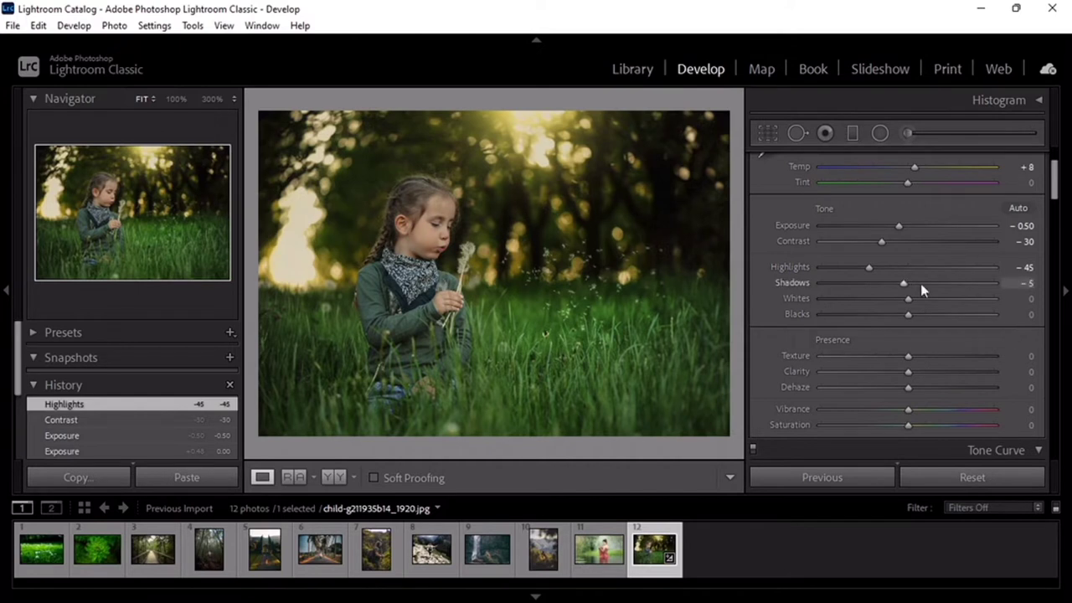
pyautogui.scroll(2, 920, 283)
pyautogui.scroll(1, 920, 283)
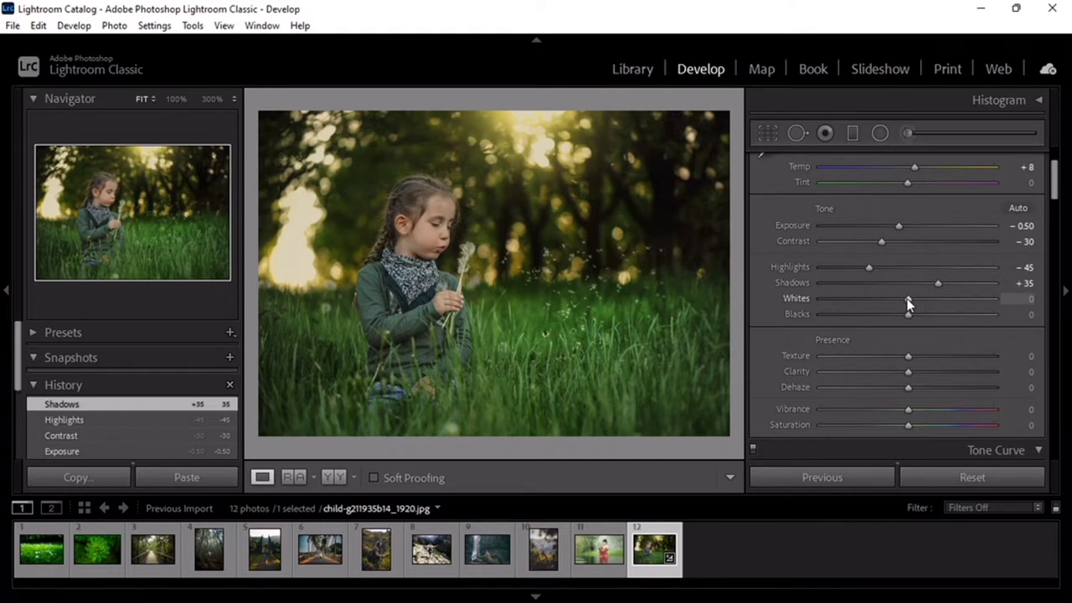
pyautogui.scroll(-4, 908, 305)
pyautogui.scroll(-2, 908, 304)
pyautogui.scroll(-2, 908, 305)
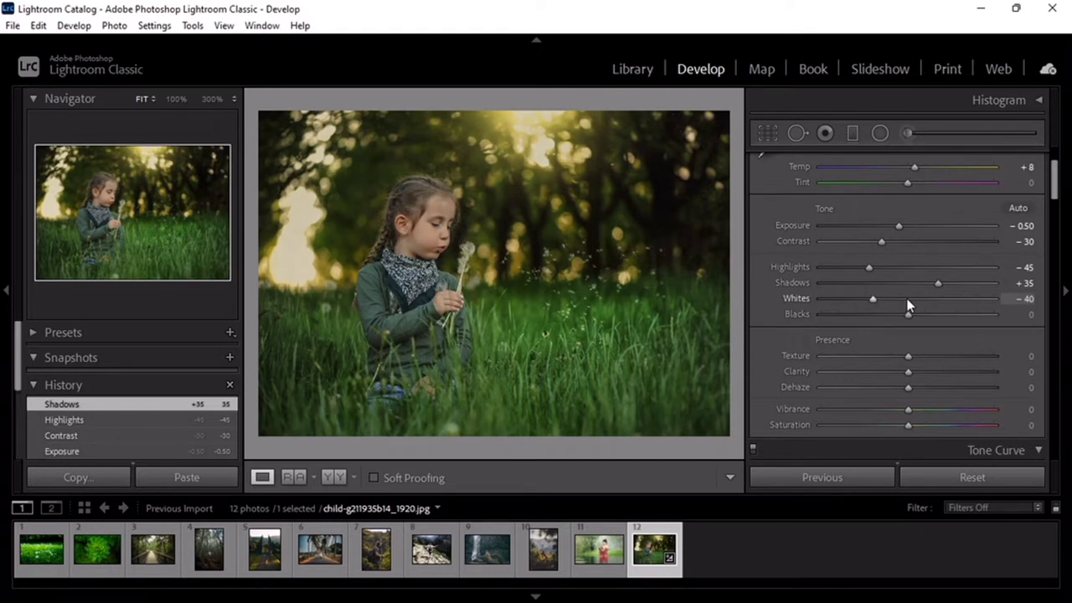
pyautogui.scroll(-1, 908, 305)
pyautogui.scroll(-2, 908, 304)
pyautogui.scroll(-1, 908, 304)
pyautogui.scroll(-1, 908, 305)
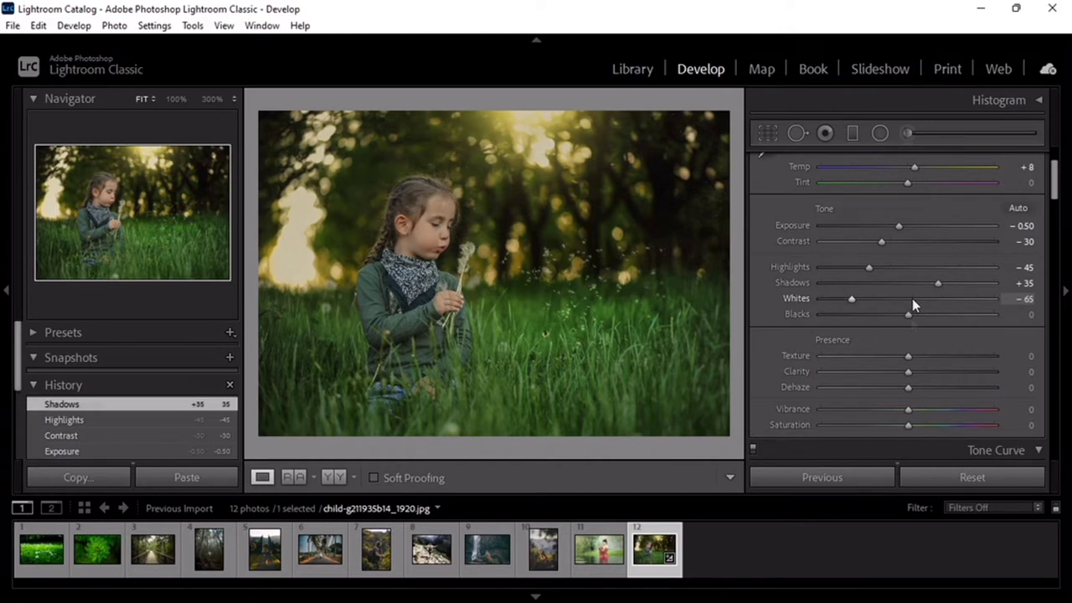
pyautogui.scroll(-2, 911, 314)
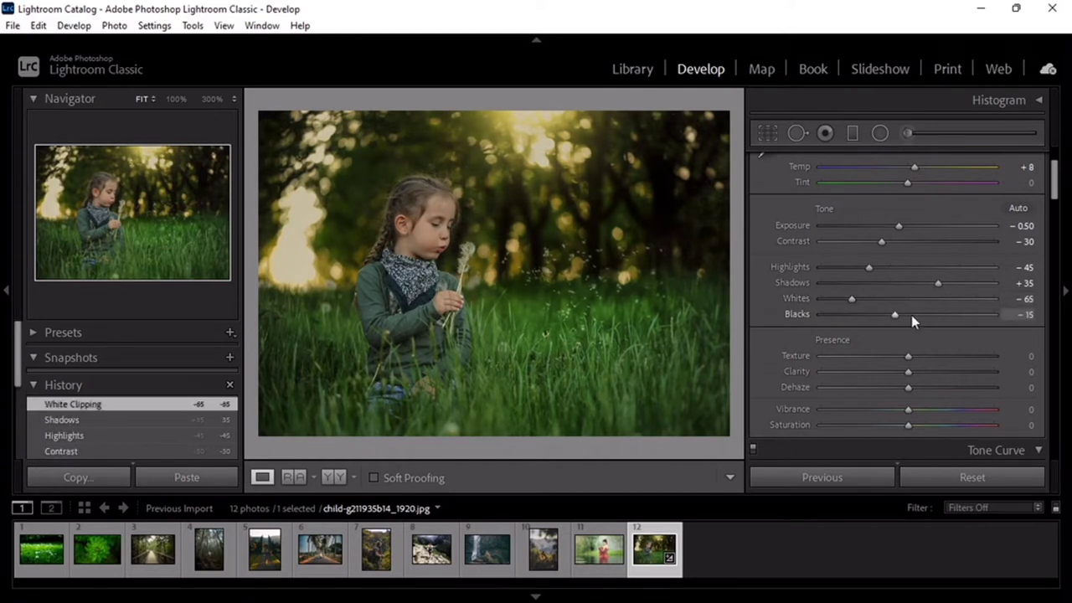
pyautogui.scroll(-2, 911, 315)
pyautogui.scroll(-1, 910, 315)
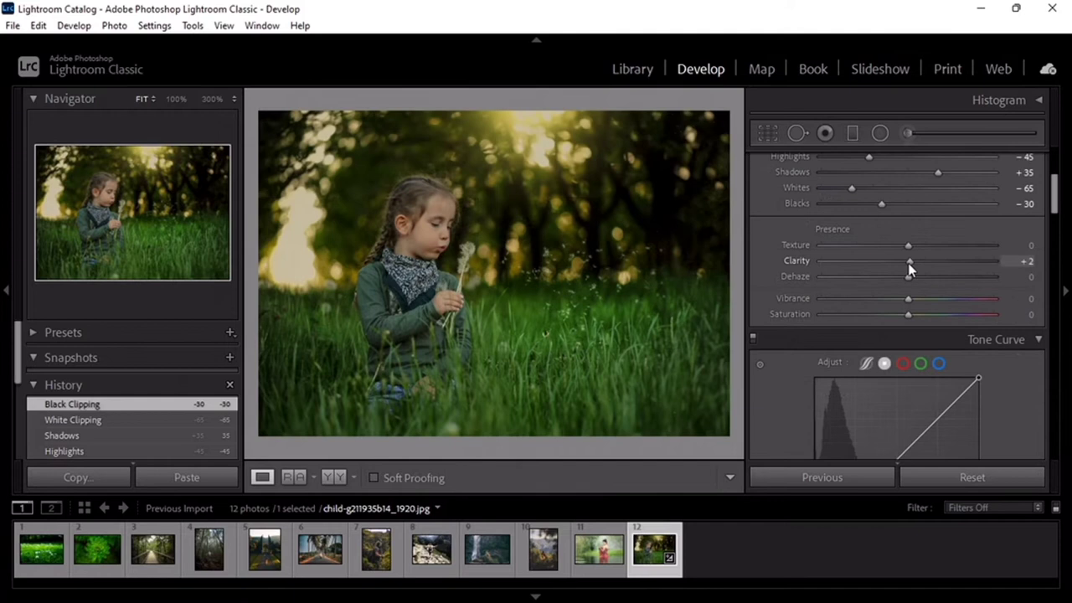
# Step: Raise Clarity to +10, set Dehaze to -12 and boost Vibrance to +20
pyautogui.scroll(2, 912, 264)
pyautogui.moveTo(915, 263)
pyautogui.mouseDown()
pyautogui.moveTo(927, 266)
pyautogui.moveTo(906, 285)
pyautogui.moveTo(899, 279)
pyautogui.mouseUp()
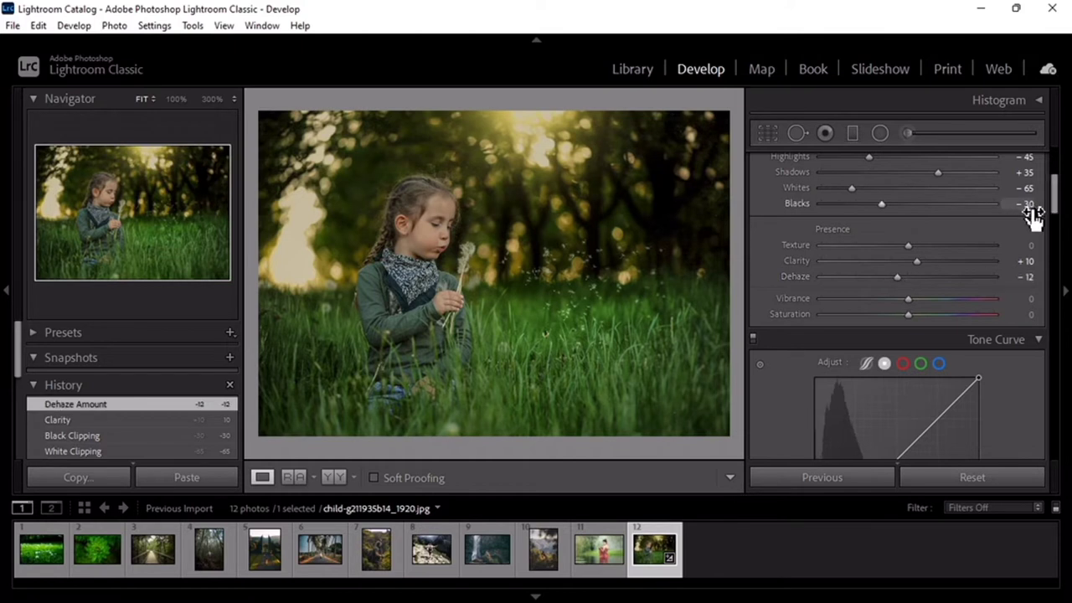
pyautogui.scroll(-2, 1054, 214)
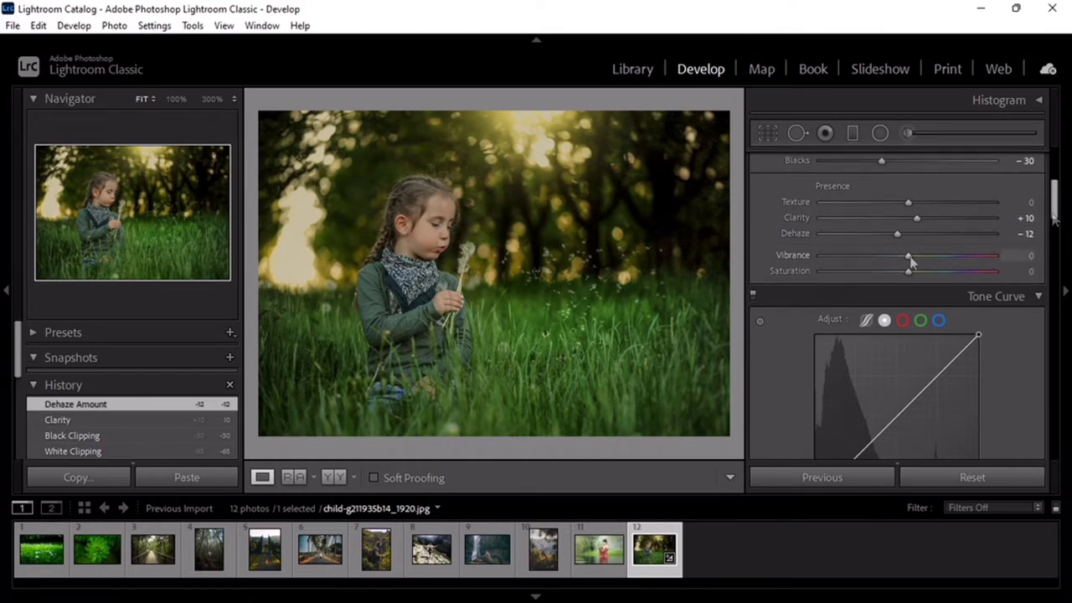
pyautogui.moveTo(912, 256); pyautogui.dragTo(927, 257)
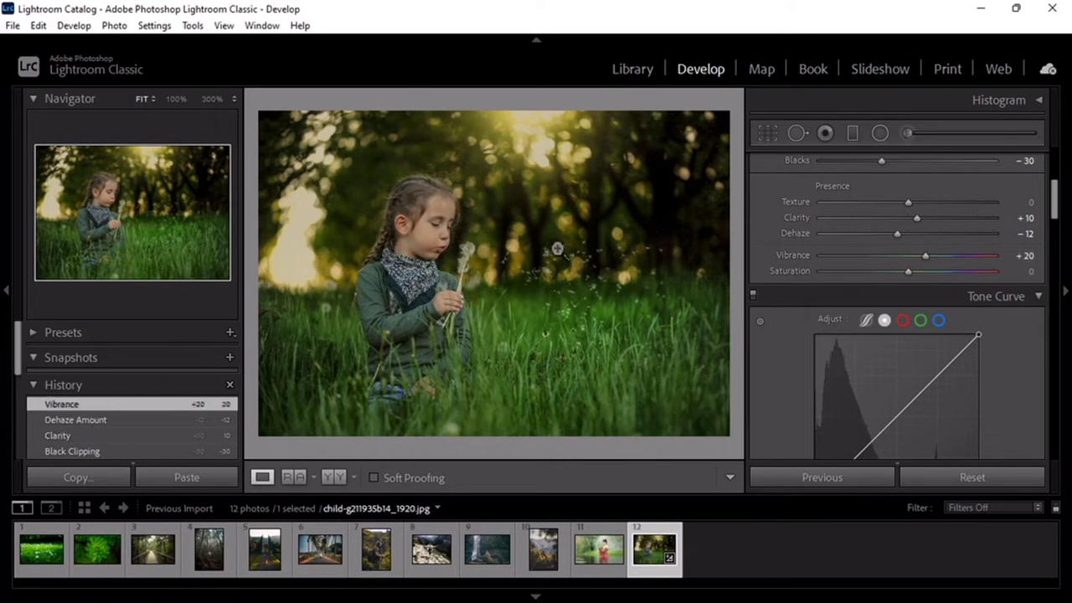
# Step: Shape an S tone curve: lower shadows, lift the midtone point to 140/156, and raise highlights
pyautogui.press('y')
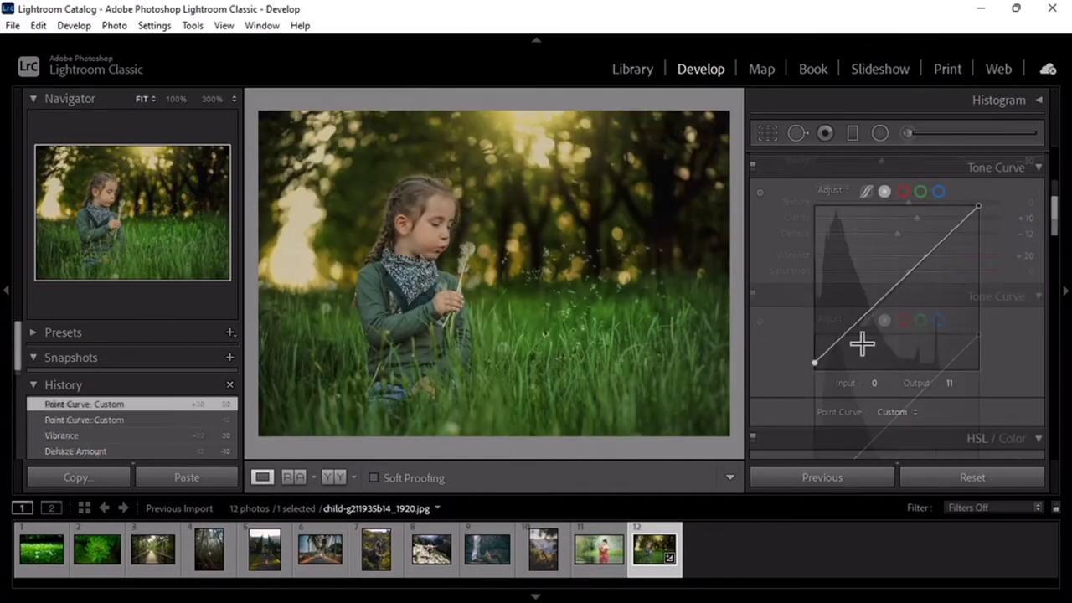
pyautogui.moveTo(855, 334); pyautogui.dragTo(859, 343)
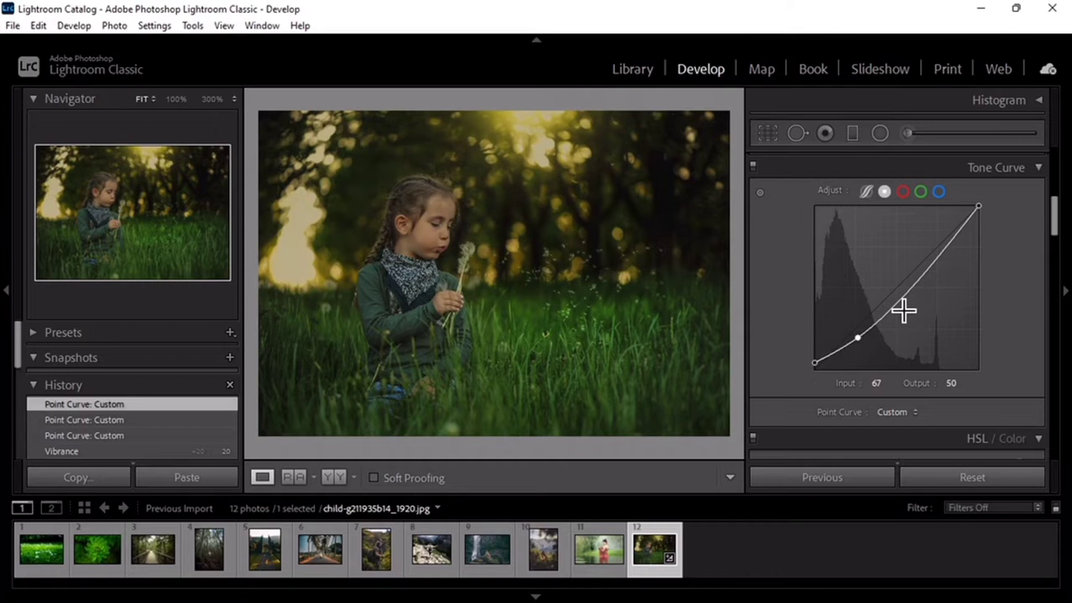
pyautogui.moveTo(912, 287); pyautogui.dragTo(905, 275)
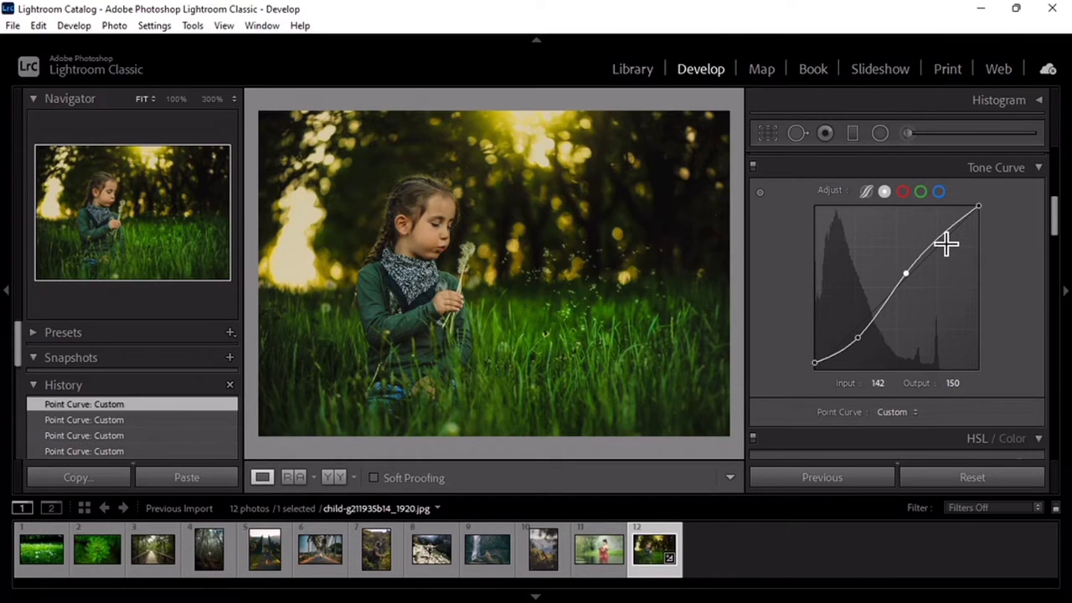
pyautogui.moveTo(940, 238); pyautogui.dragTo(940, 242)
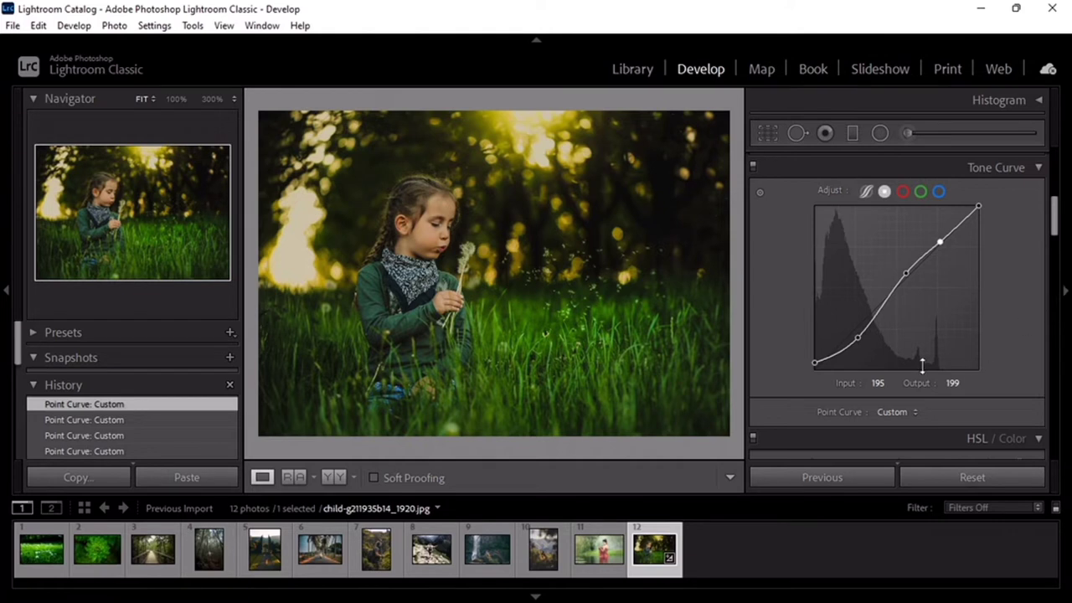
pyautogui.moveTo(939, 242)
pyautogui.moveTo(939, 244); pyautogui.dragTo(939, 237)
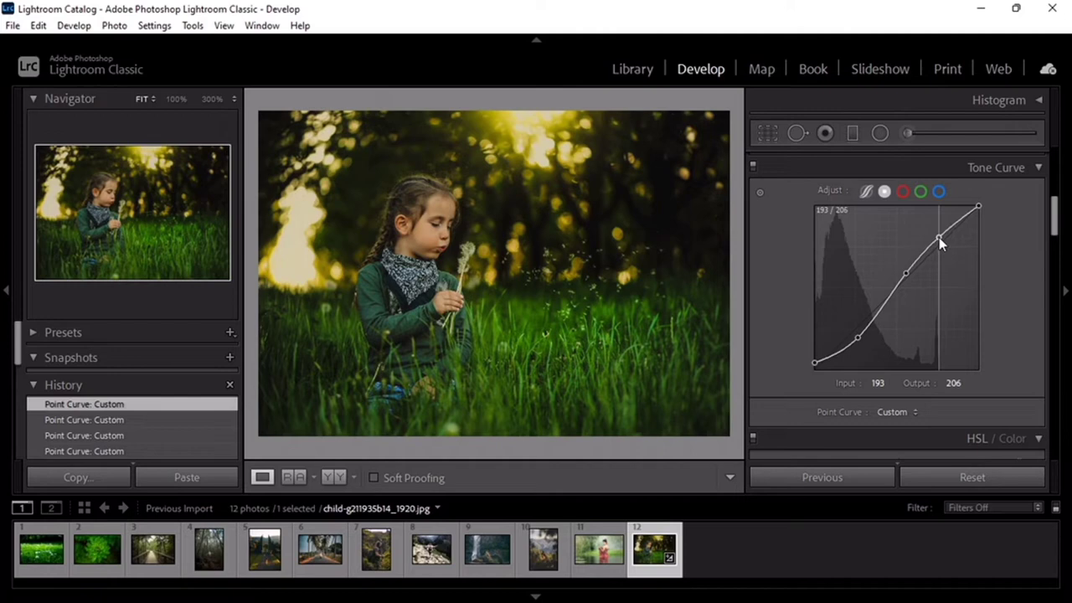
pyautogui.moveTo(906, 276); pyautogui.dragTo(905, 270)
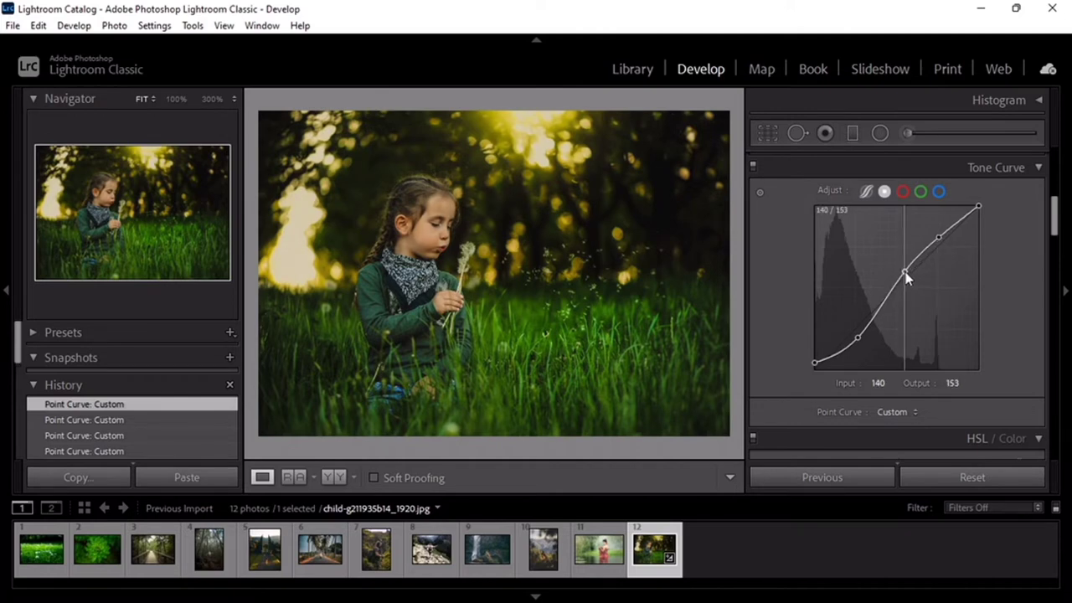
pyautogui.press('y')
pyautogui.scroll(-1, 1000, 339)
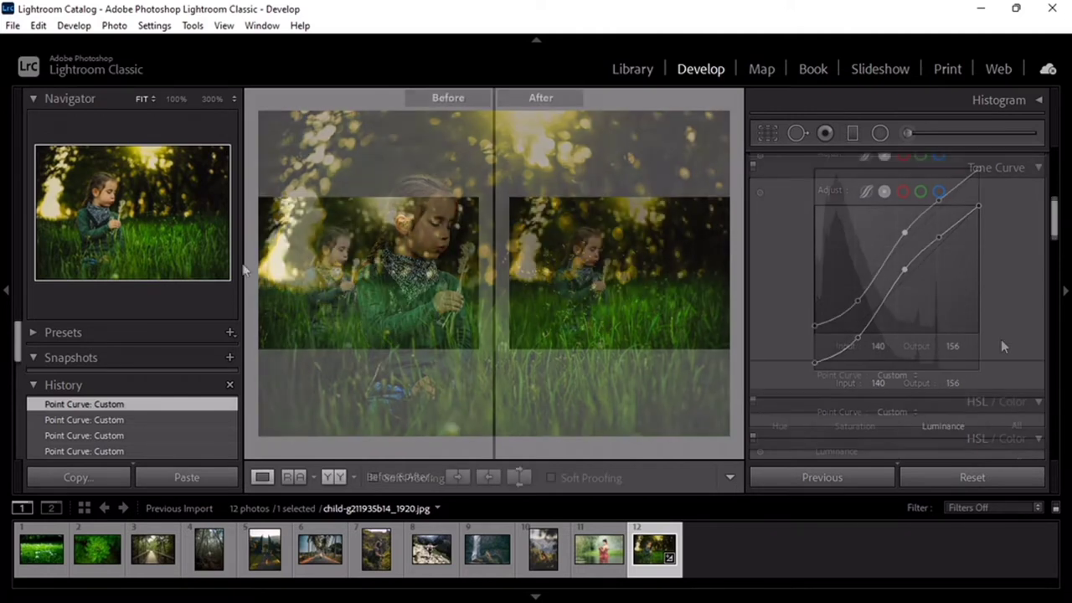
# Step: Set the red hue to -20 and red luminance to +6 in HSL
pyautogui.press('y')
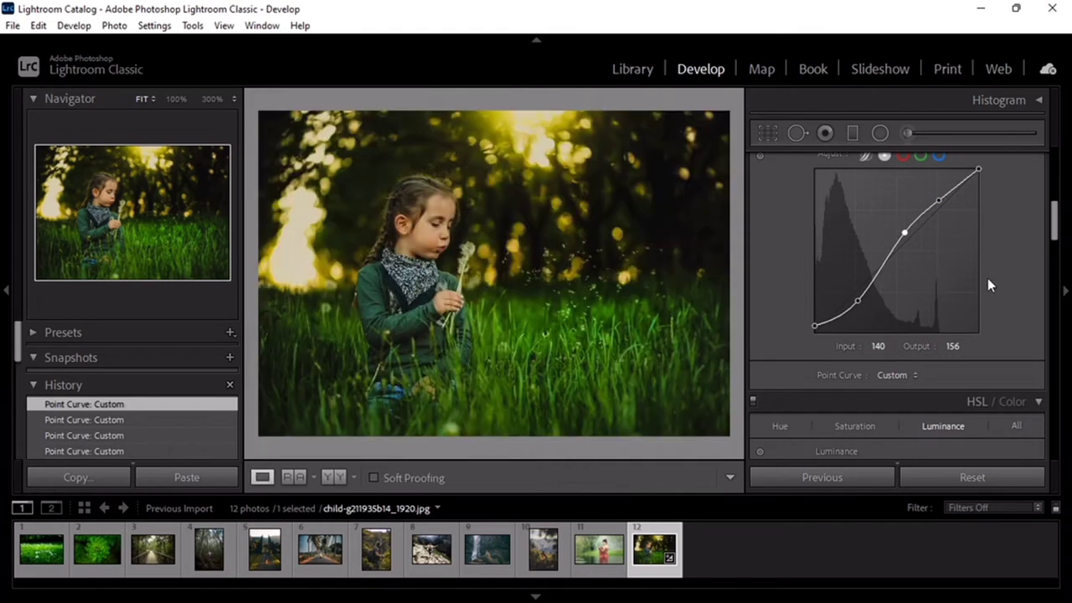
pyautogui.scroll(-5, 987, 278)
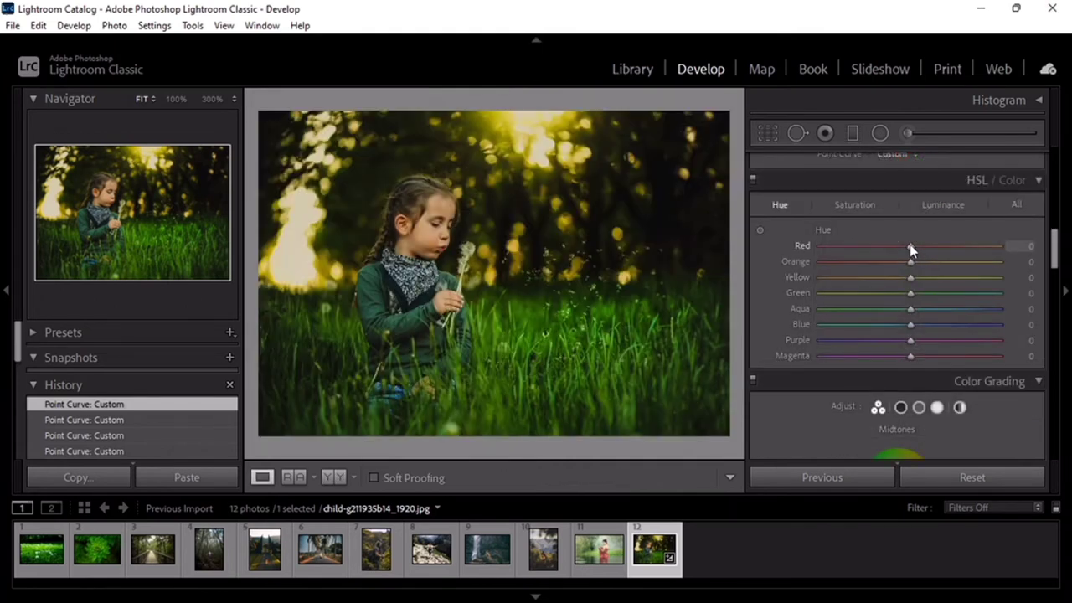
pyautogui.moveTo(909, 245); pyautogui.dragTo(889, 246)
pyautogui.moveTo(890, 245); pyautogui.dragTo(894, 246)
pyautogui.click(861, 208)
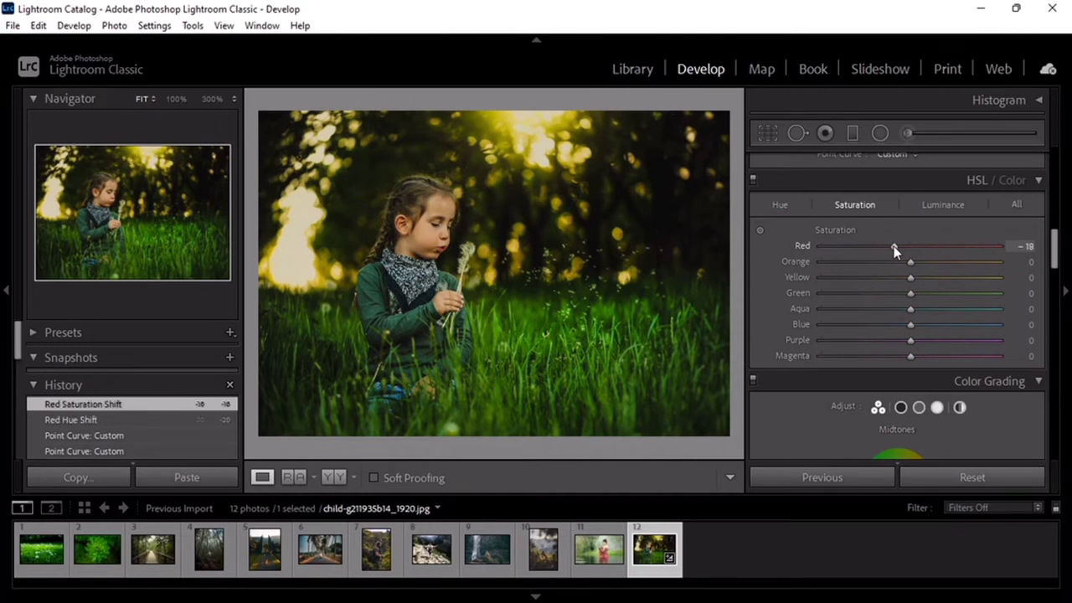
pyautogui.click(943, 204)
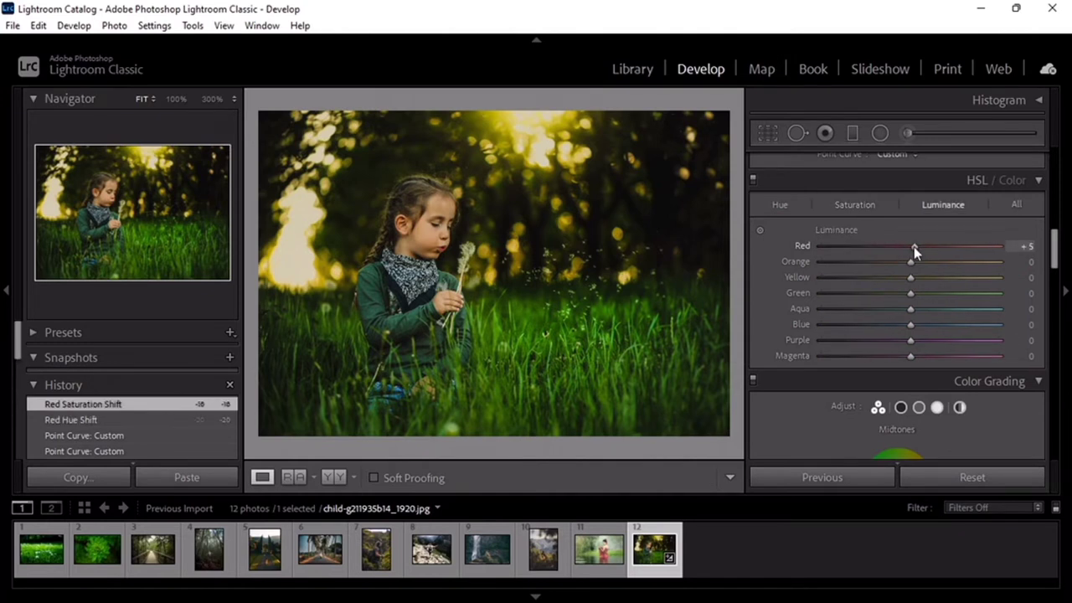
pyautogui.moveTo(913, 246); pyautogui.dragTo(914, 246)
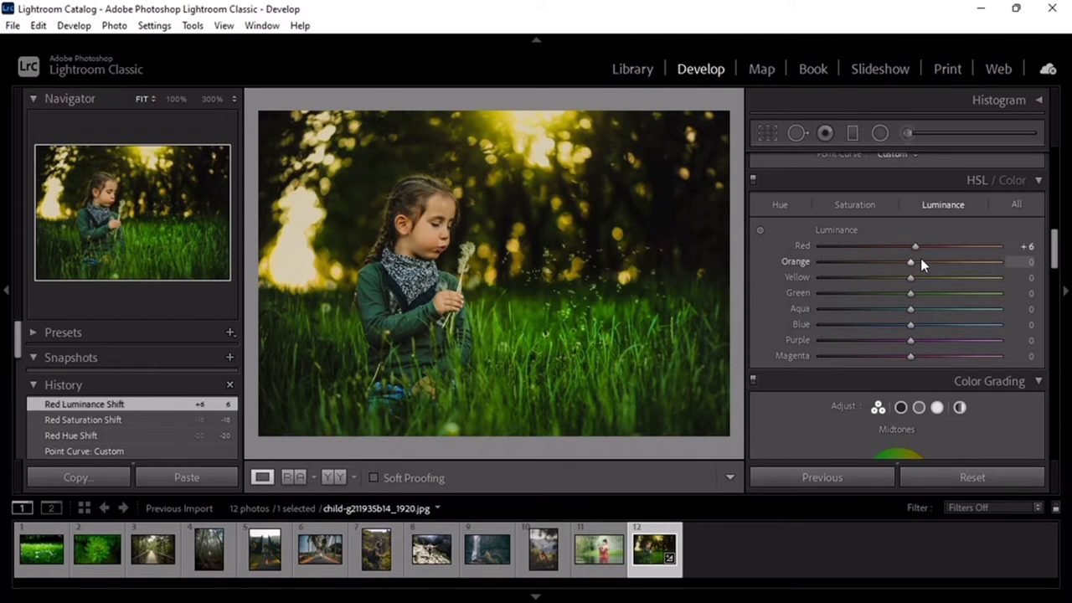
pyautogui.hotkey('ctrl', 'alt', 'shift', 'h')
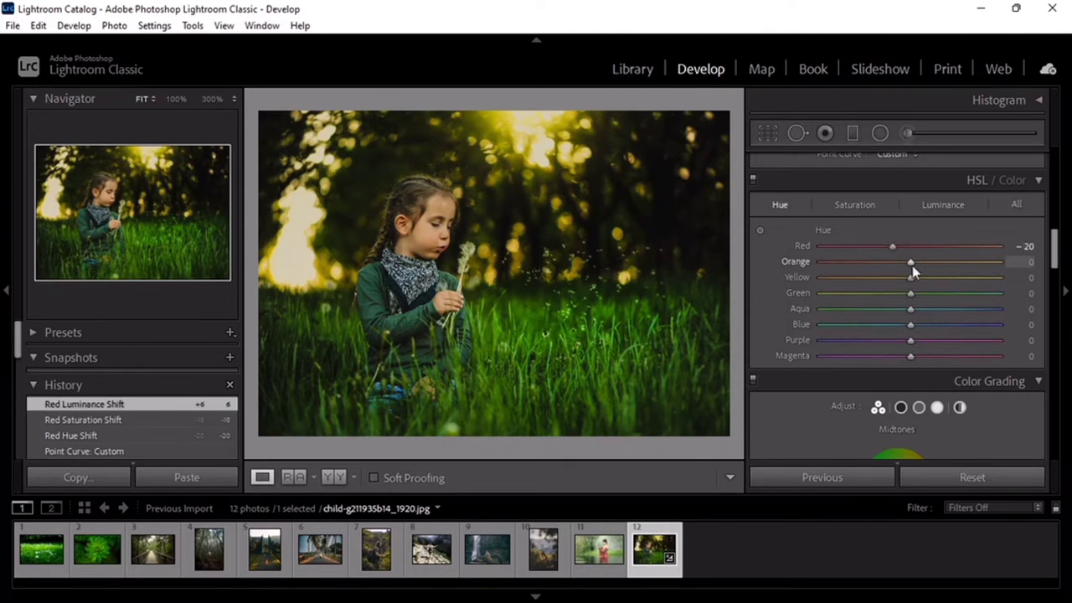
# Step: Set orange hue to -18 and luminance to +41, then review hue, saturation and luminance
pyautogui.moveTo(909, 267); pyautogui.dragTo(892, 268)
pyautogui.click(854, 204)
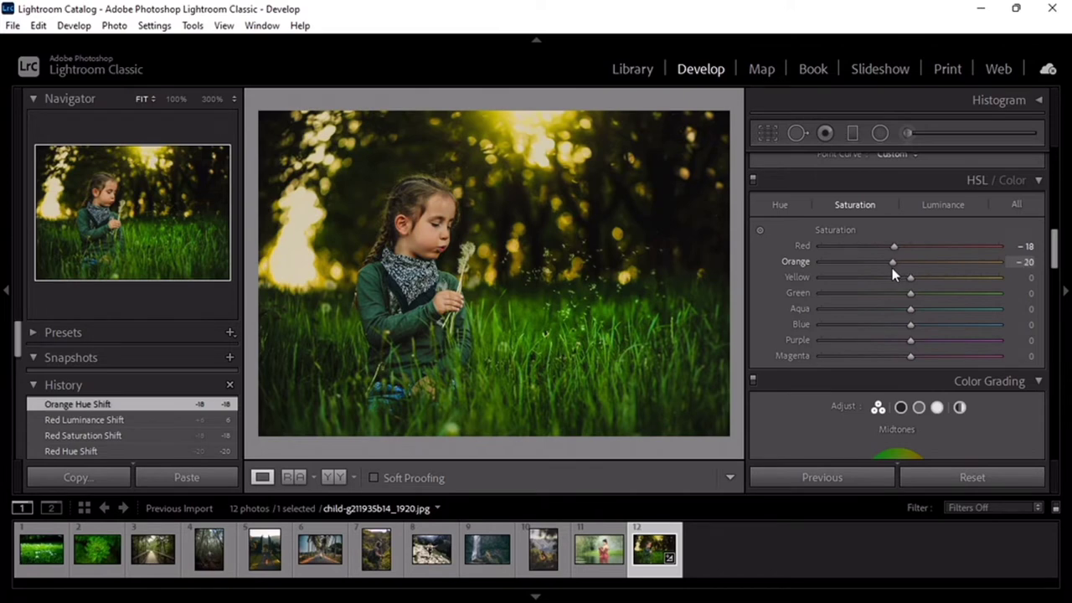
pyautogui.click(943, 204)
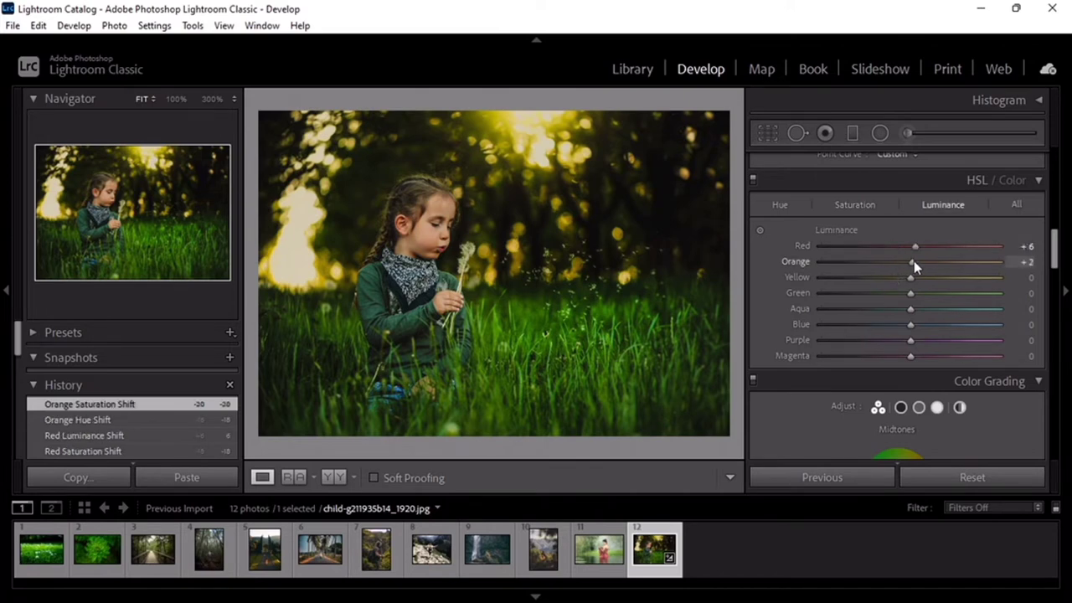
pyautogui.moveTo(914, 261); pyautogui.dragTo(951, 261)
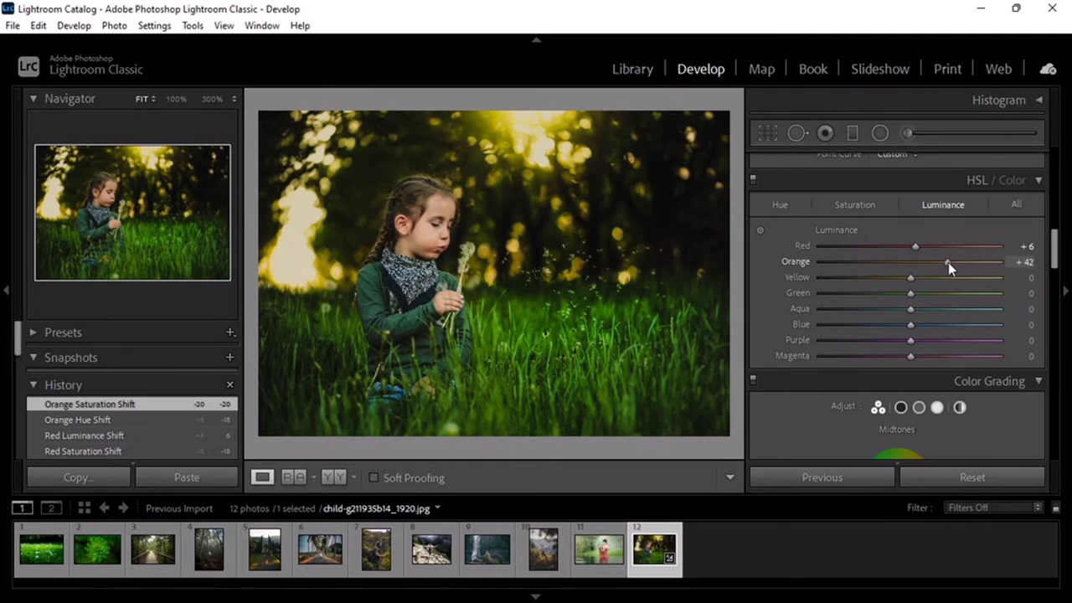
pyautogui.moveTo(948, 262)
pyautogui.mouseDown()
pyautogui.moveTo(865, 287)
pyautogui.moveTo(923, 284)
pyautogui.mouseUp()
pyautogui.hotkey('ctrl', 'alt', 'shift', 'h')
pyautogui.hotkey('ctrl', 'alt', 'shift', 's')
pyautogui.hotkey('ctrl', 'alt', 'shift', 'l')
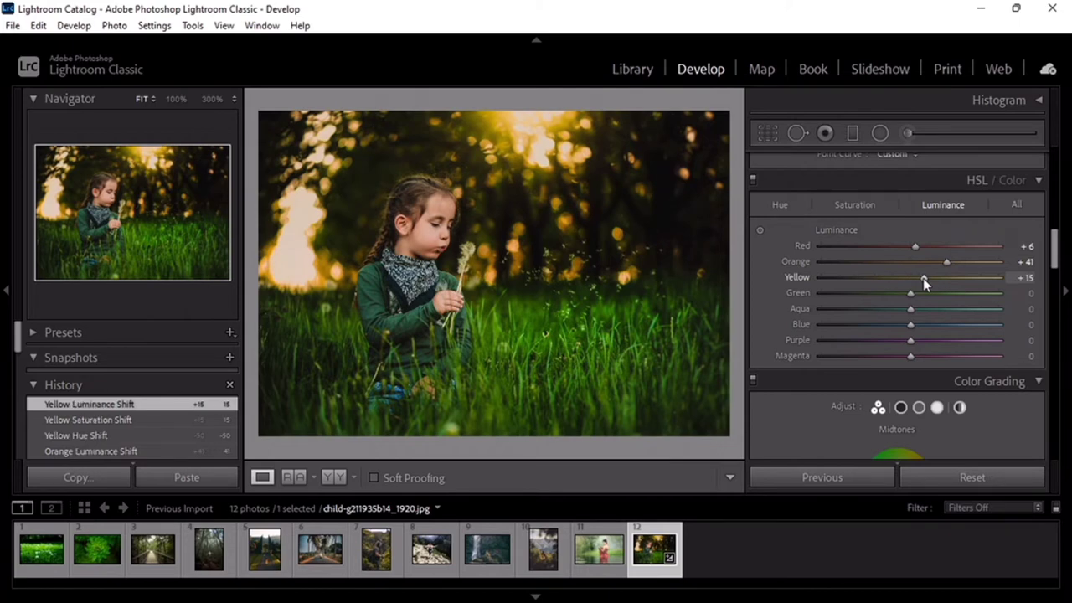
# Step: Set green hue -23, saturation +15 and luminance -41
pyautogui.moveTo(910, 293); pyautogui.dragTo(891, 289)
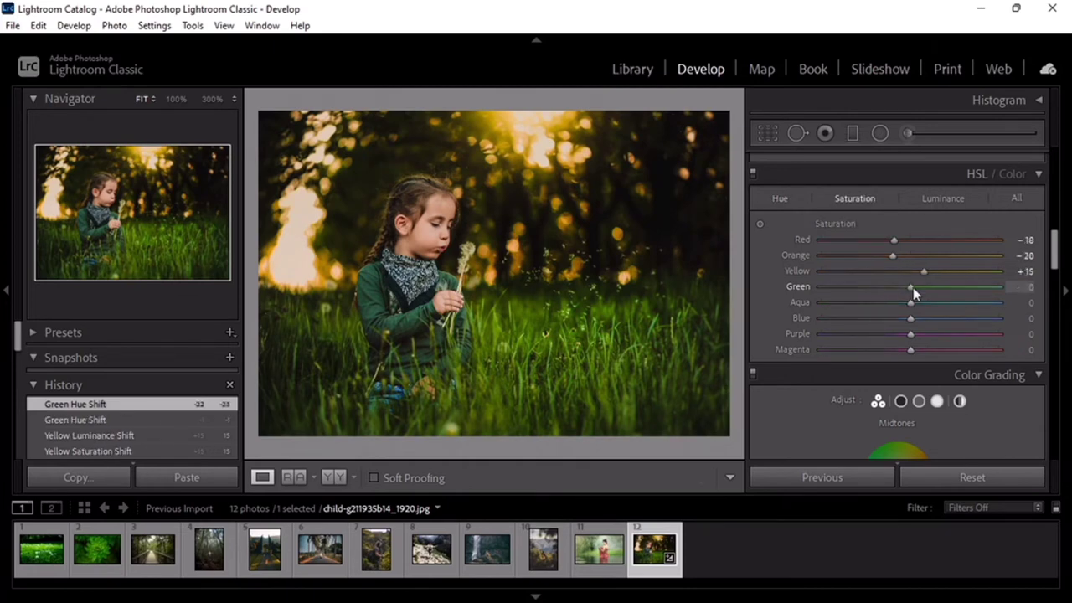
pyautogui.moveTo(912, 287); pyautogui.dragTo(924, 293)
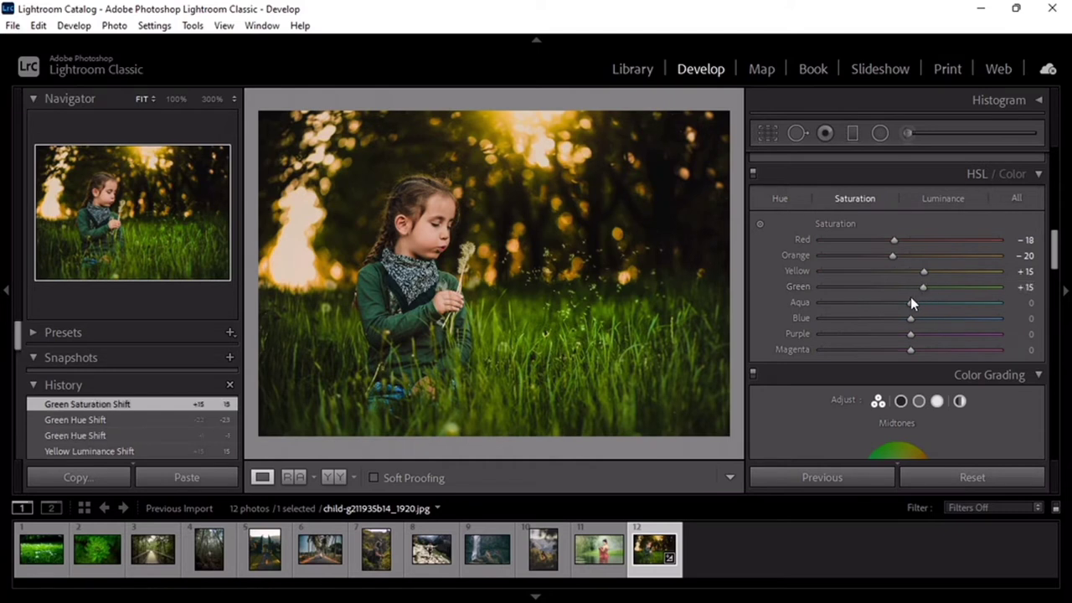
pyautogui.moveTo(911, 287); pyautogui.dragTo(872, 289)
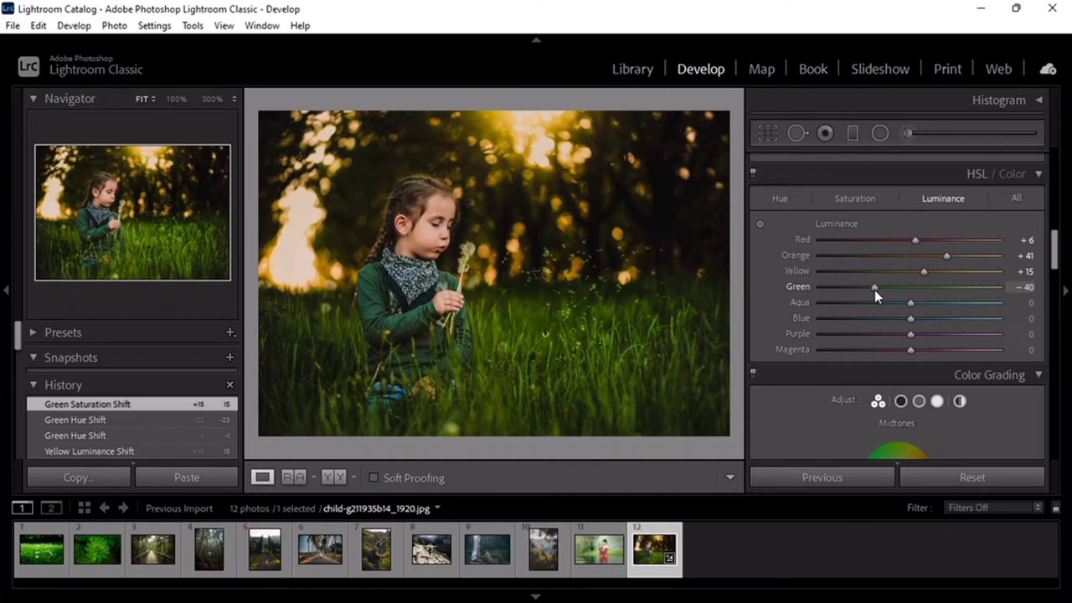
pyautogui.moveTo(874, 290); pyautogui.dragTo(873, 290)
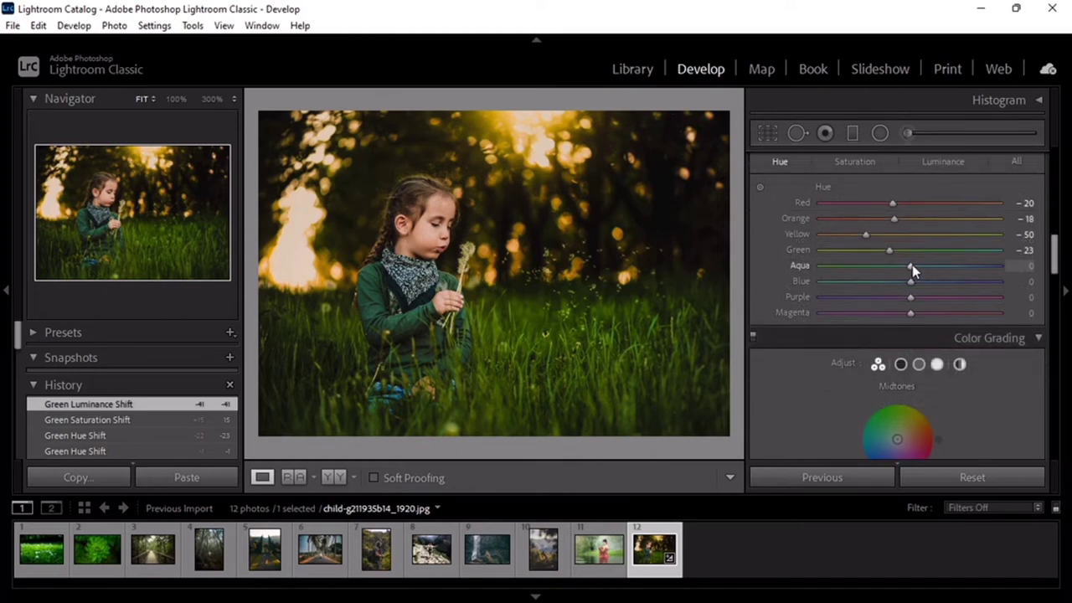
# Step: Push aqua hue to -89 and begin lowering aqua saturation
pyautogui.moveTo(910, 265); pyautogui.dragTo(855, 268)
pyautogui.moveTo(849, 266); pyautogui.dragTo(839, 267)
pyautogui.moveTo(837, 266); pyautogui.dragTo(830, 265)
pyautogui.hotkey('ctrl', 'alt', 'shift', 's')
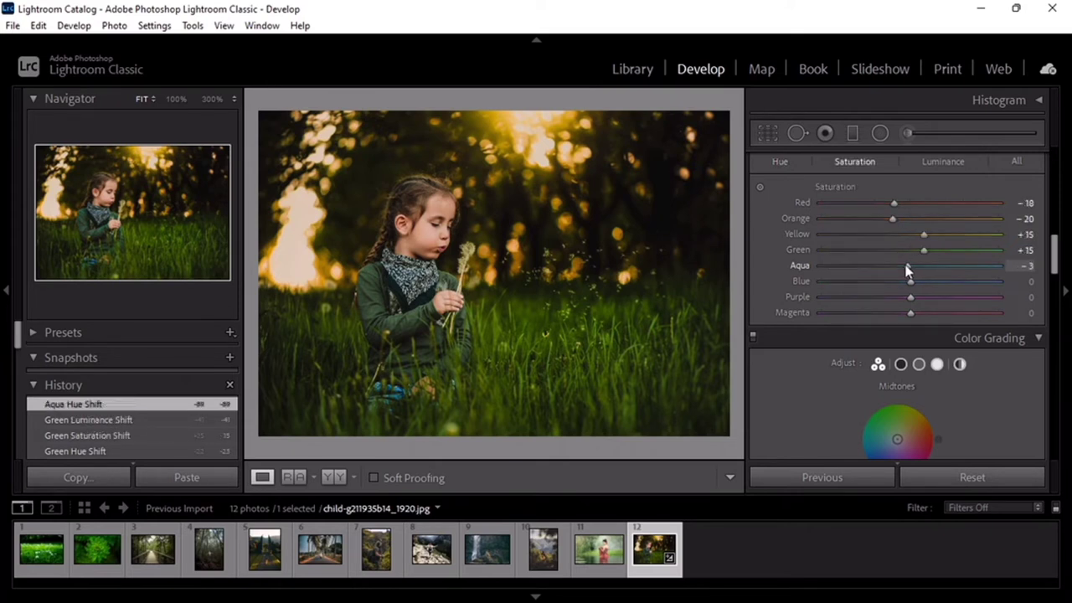
pyautogui.moveTo(909, 268); pyautogui.dragTo(853, 268)
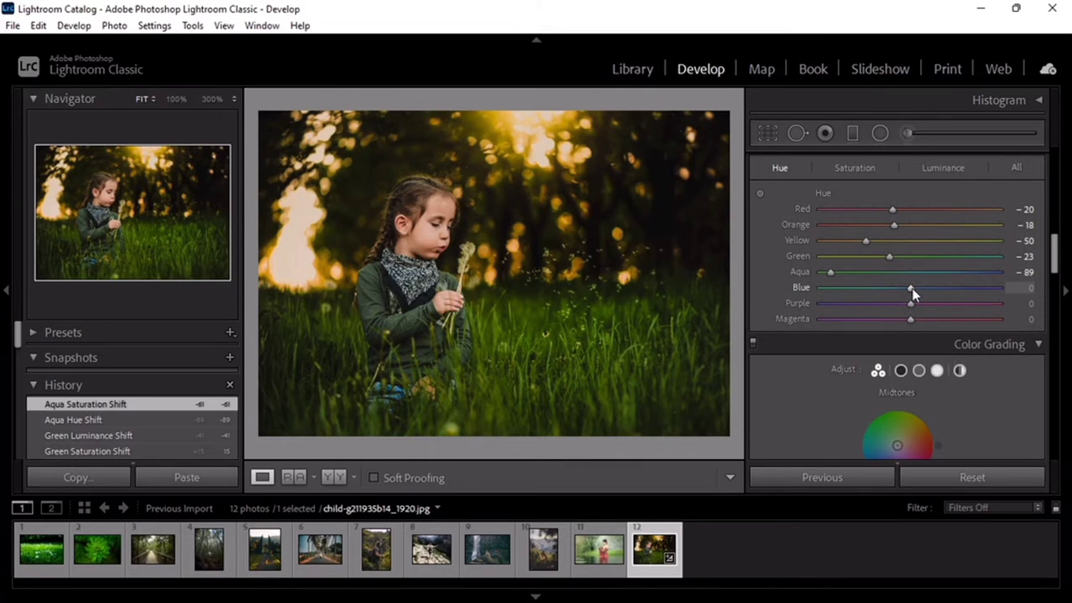
# Step: Set blue hue -25, saturation -55 and luminance -35
pyautogui.moveTo(912, 288); pyautogui.dragTo(892, 293)
pyautogui.moveTo(909, 288); pyautogui.dragTo(857, 289)
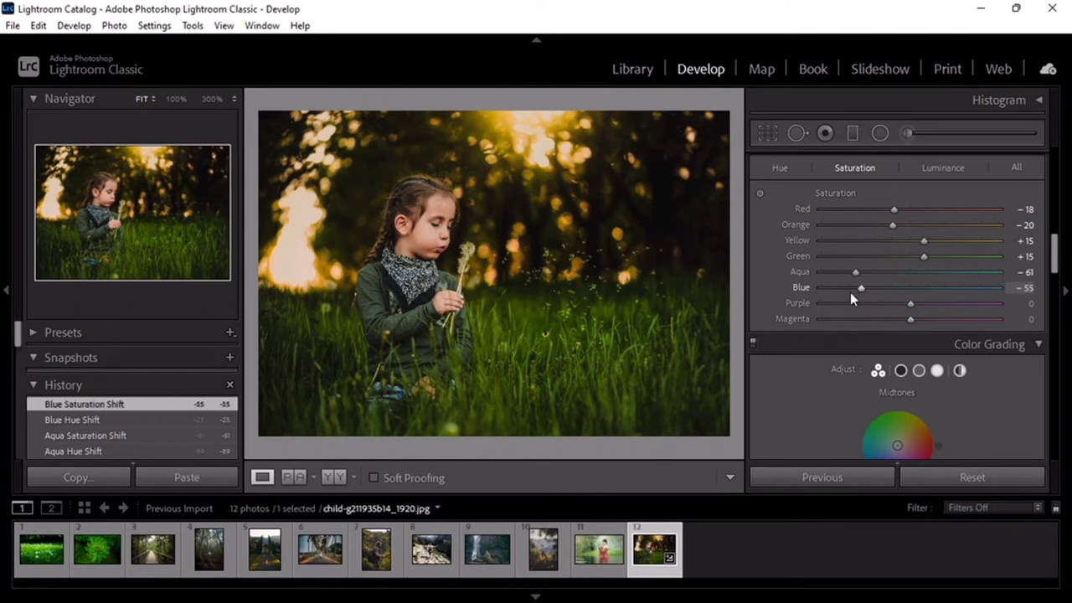
pyautogui.moveTo(908, 289); pyautogui.dragTo(873, 292)
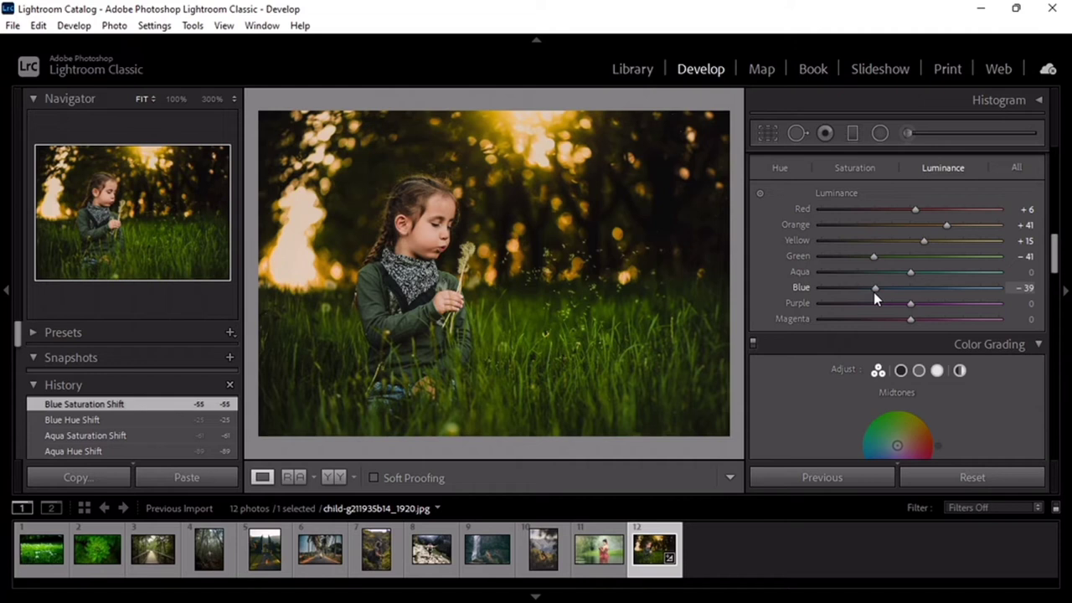
pyautogui.moveTo(874, 292); pyautogui.dragTo(875, 293)
# Step: Drop purple saturation to -100 and set magenta hue -44, saturation -35, luminance +40
pyautogui.hotkey('ctrl', 'alt', 'shift', '3')
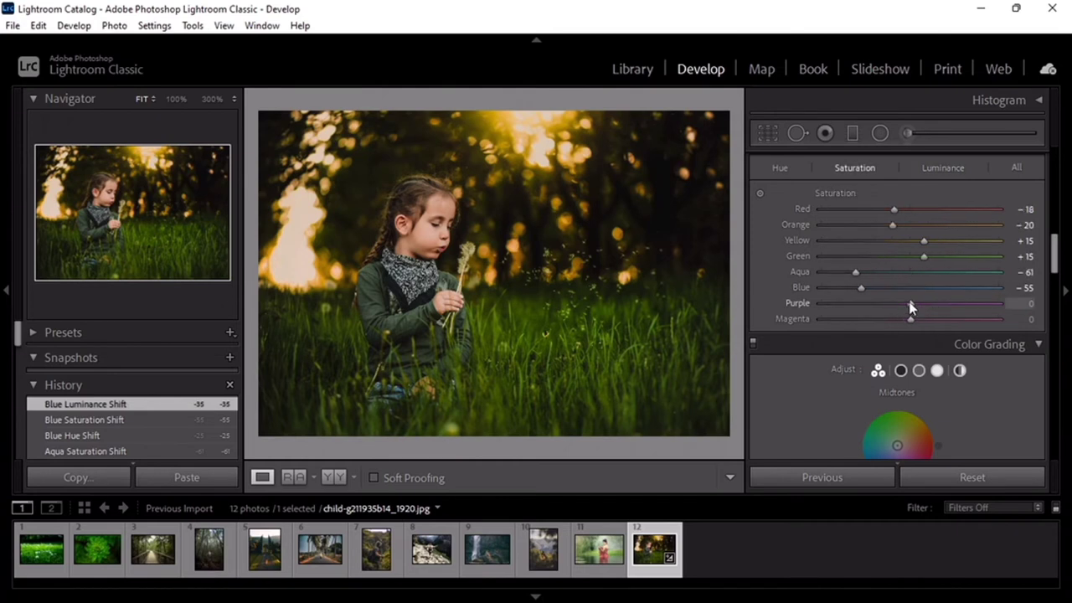
pyautogui.moveTo(910, 308); pyautogui.dragTo(834, 310)
pyautogui.moveTo(834, 311); pyautogui.dragTo(816, 306)
pyautogui.hotkey('ctrl', 'alt', 'shift', 'h')
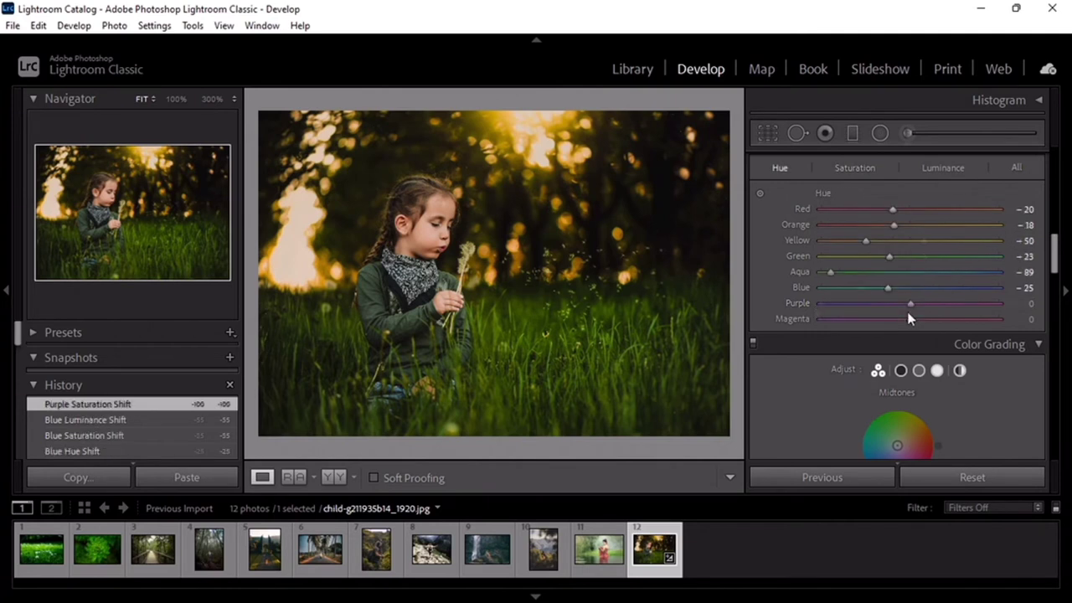
pyautogui.moveTo(909, 319)
pyautogui.mouseDown()
pyautogui.moveTo(869, 320)
pyautogui.moveTo(882, 319)
pyautogui.mouseUp()
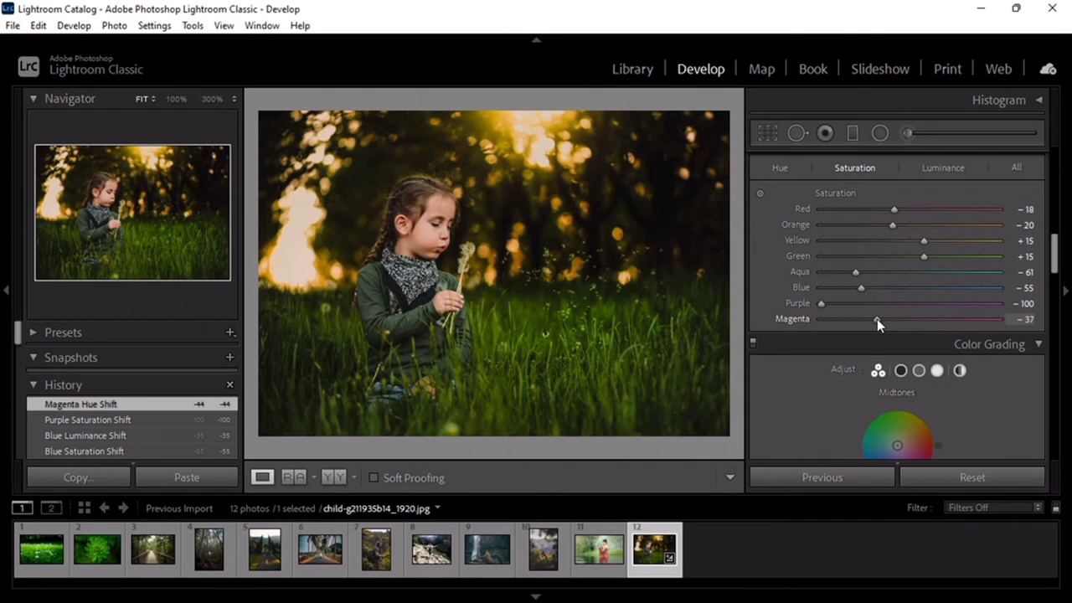
pyautogui.moveTo(875, 319); pyautogui.dragTo(879, 319)
pyautogui.click(938, 167)
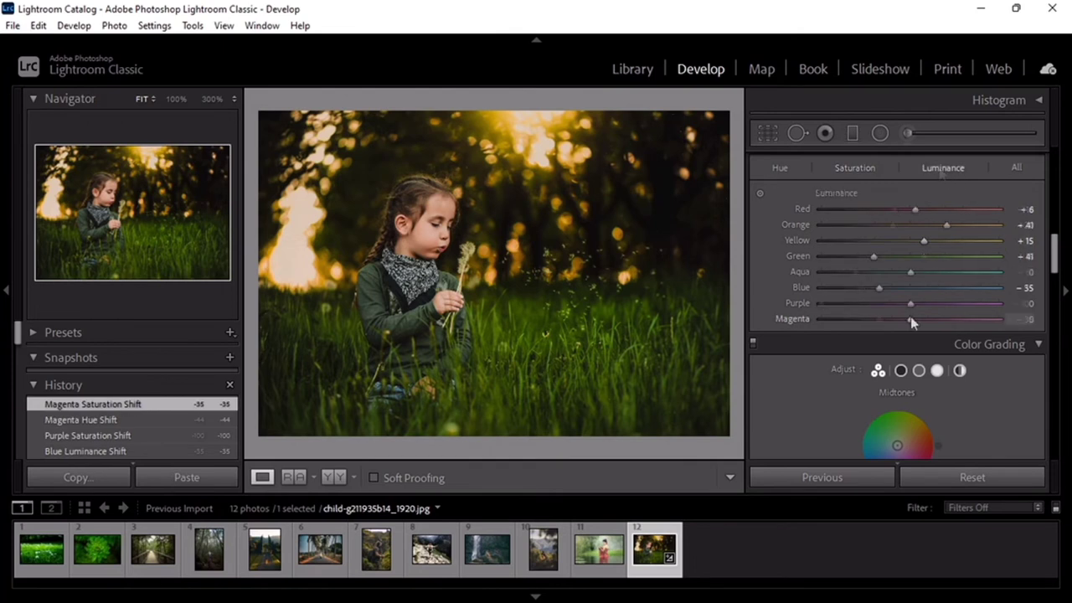
pyautogui.moveTo(923, 319); pyautogui.dragTo(945, 321)
# Step: Tint the shadows teal with hue 174, saturation 15 and balance +10
pyautogui.press('y')
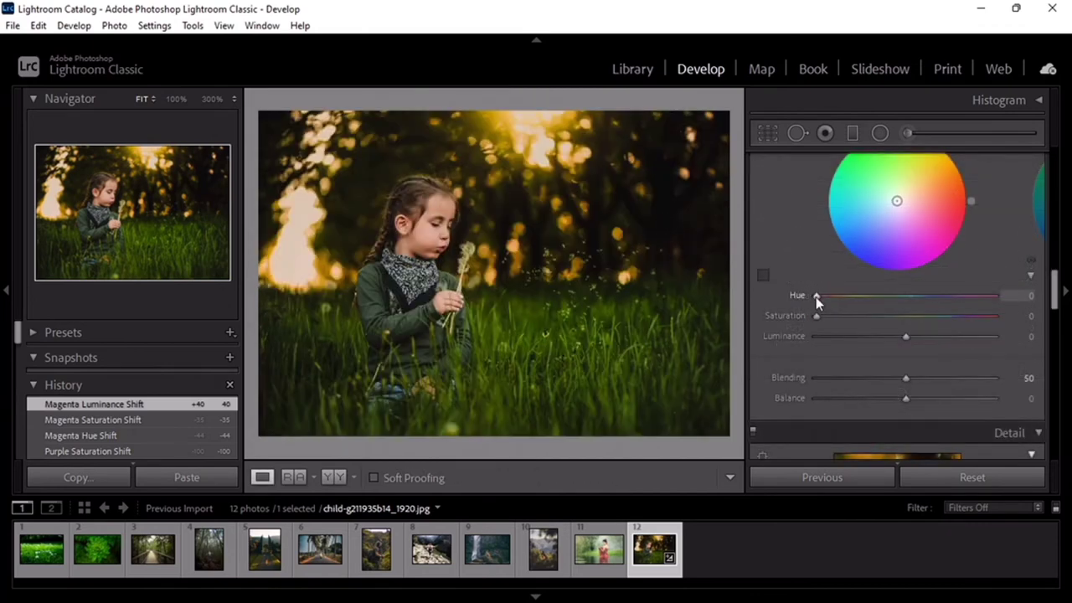
pyautogui.moveTo(815, 297); pyautogui.dragTo(901, 307)
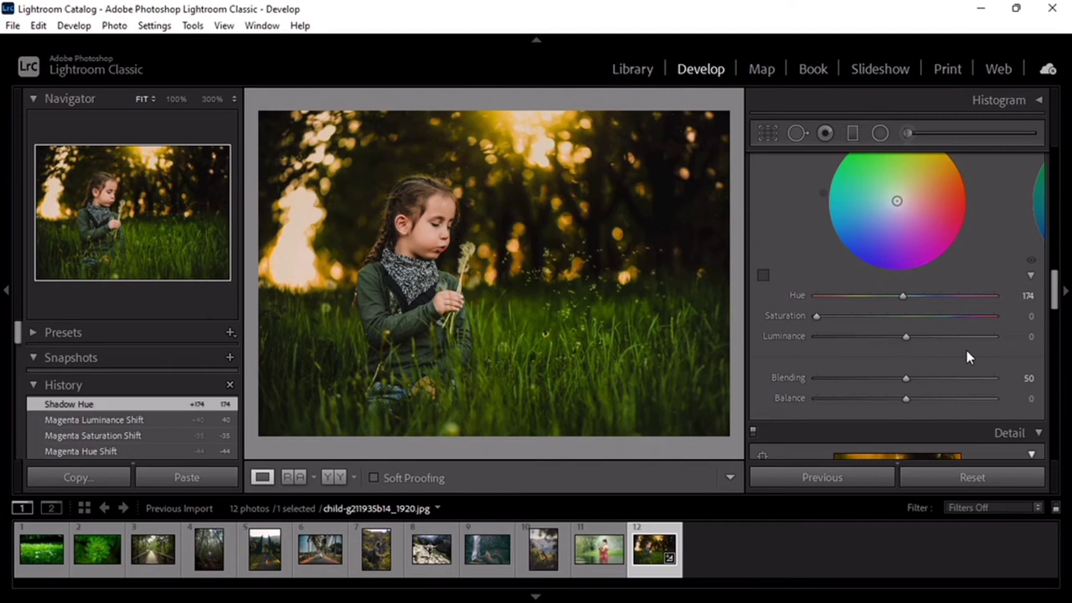
pyautogui.moveTo(817, 315); pyautogui.dragTo(843, 318)
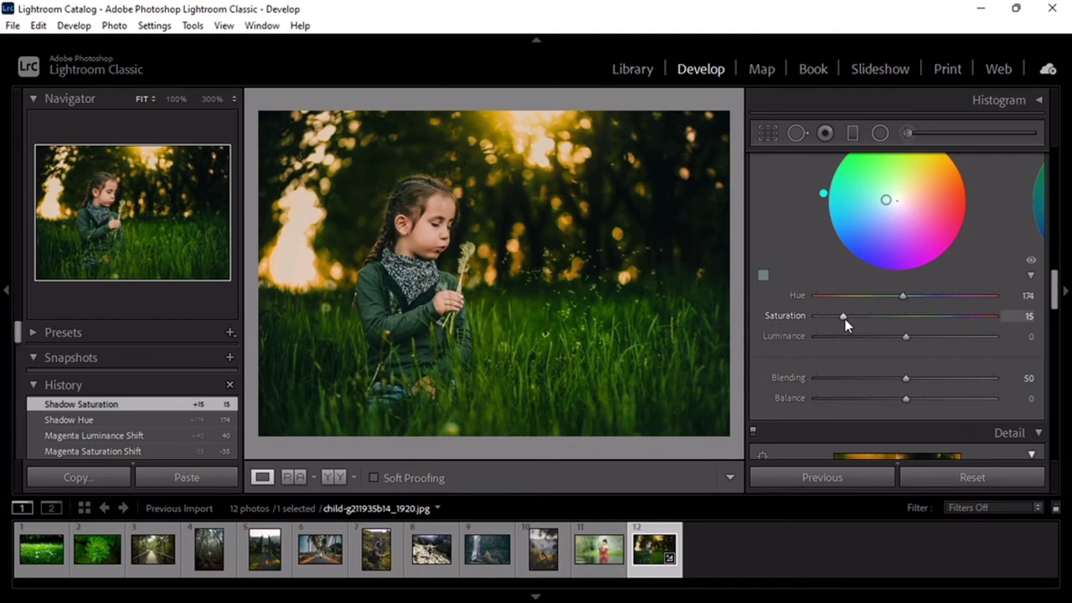
pyautogui.scroll(-2, 871, 326)
pyautogui.moveTo(905, 329); pyautogui.dragTo(915, 334)
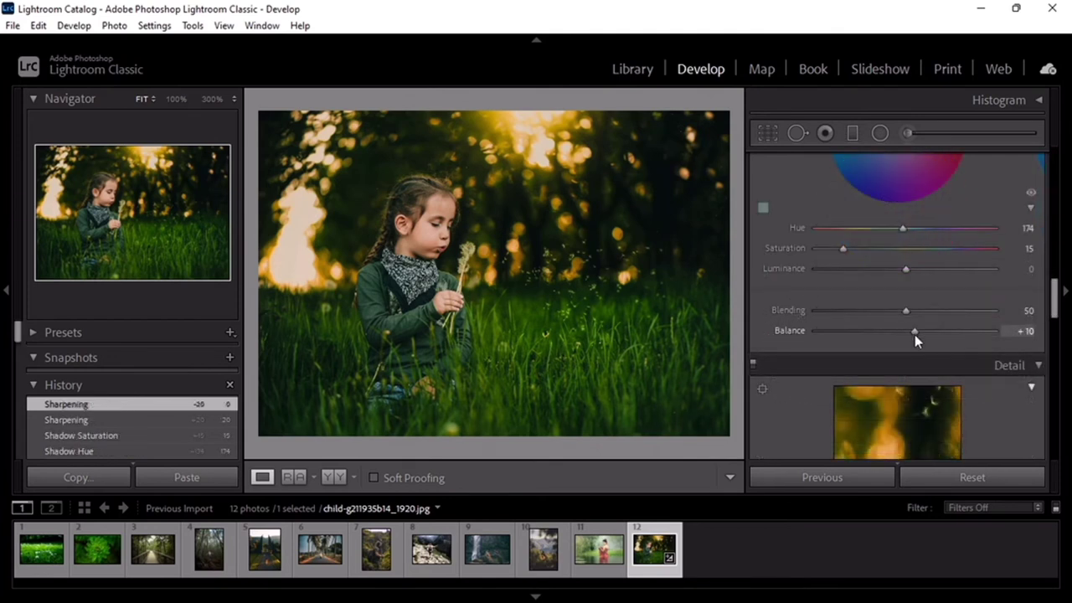
# Step: Set sharpening amount to 20 and colour noise reduction to 15
pyautogui.scroll(-8, 829, 251)
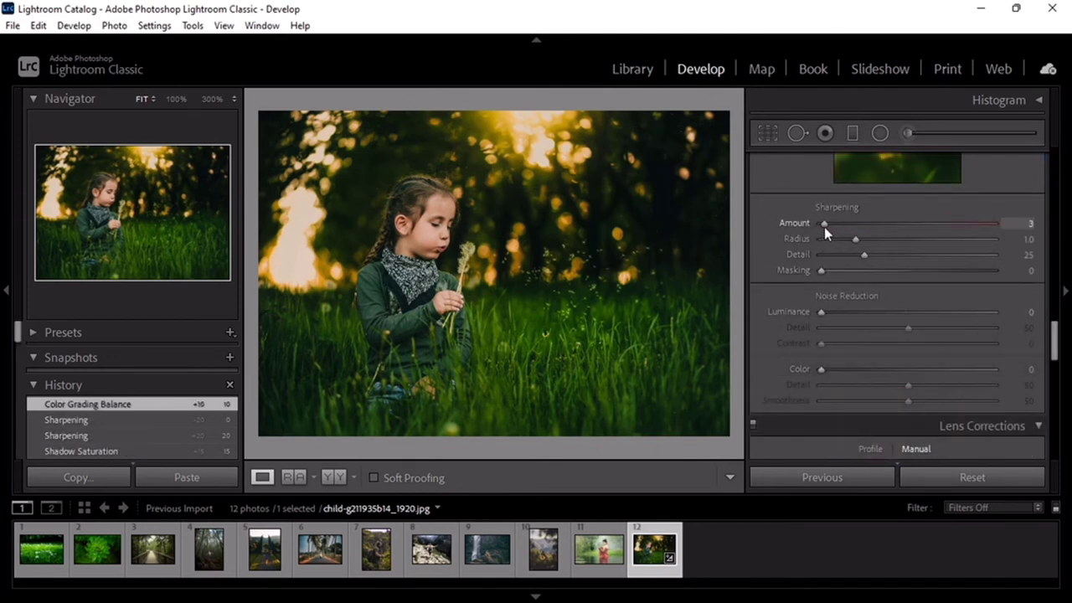
pyautogui.moveTo(824, 227); pyautogui.dragTo(843, 235)
pyautogui.scroll(-2, 823, 279)
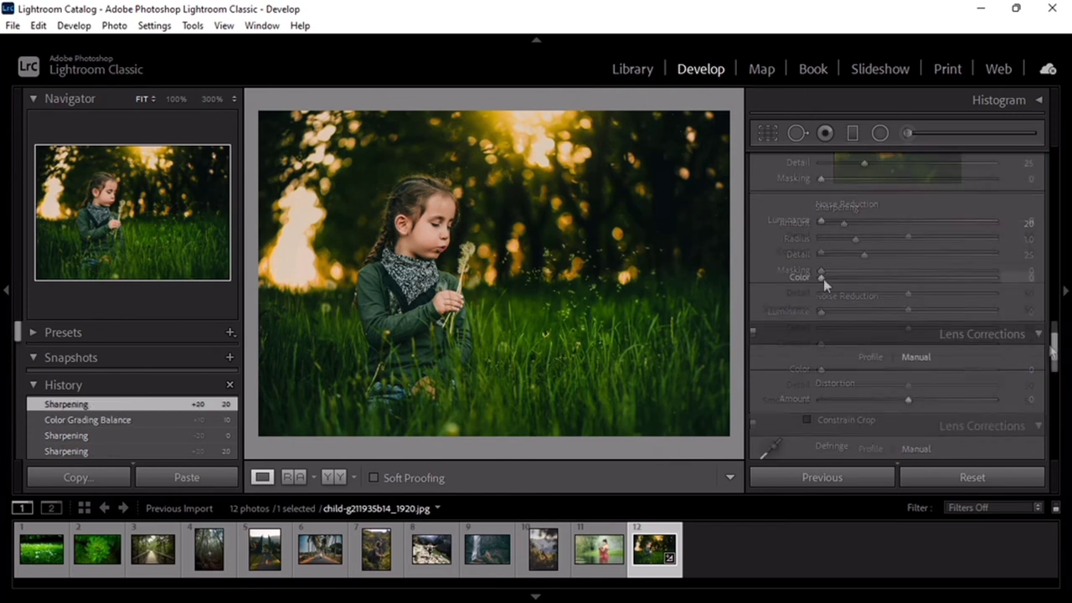
pyautogui.moveTo(827, 279); pyautogui.dragTo(848, 289)
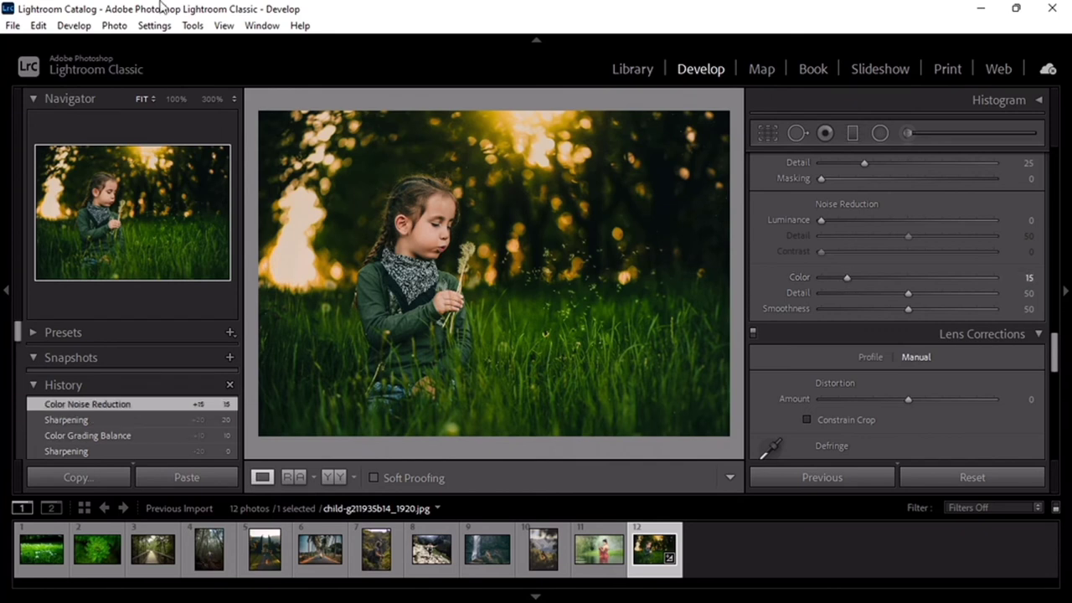
# Step: Add a post-crop vignette with Amount -18, Midpoint 21, Feather 90 and compare before/after
pyautogui.scroll(-5, 1054, 399)
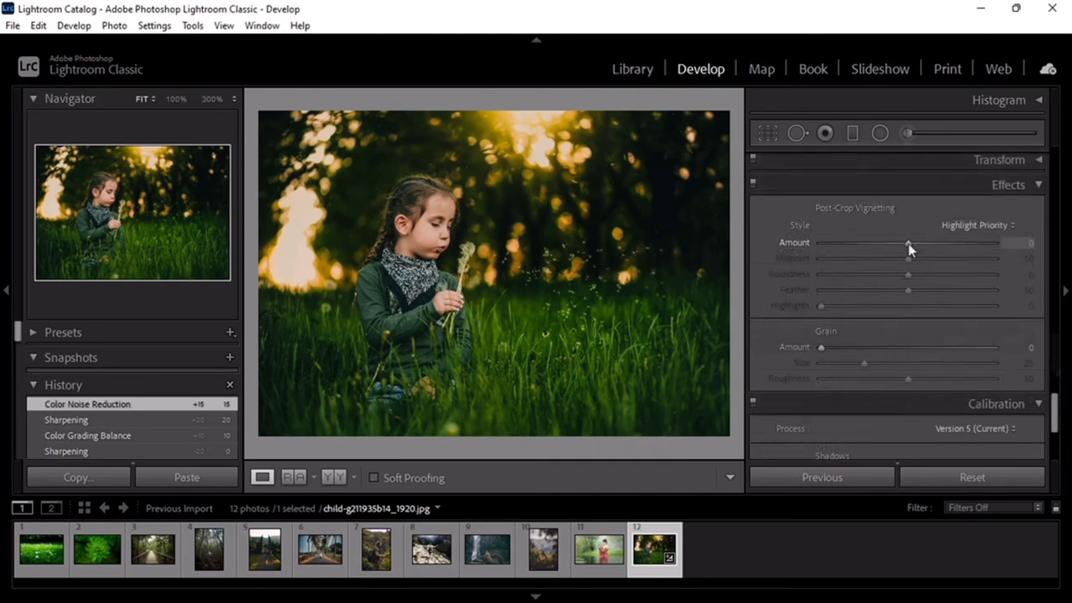
pyautogui.moveTo(908, 243); pyautogui.dragTo(895, 243)
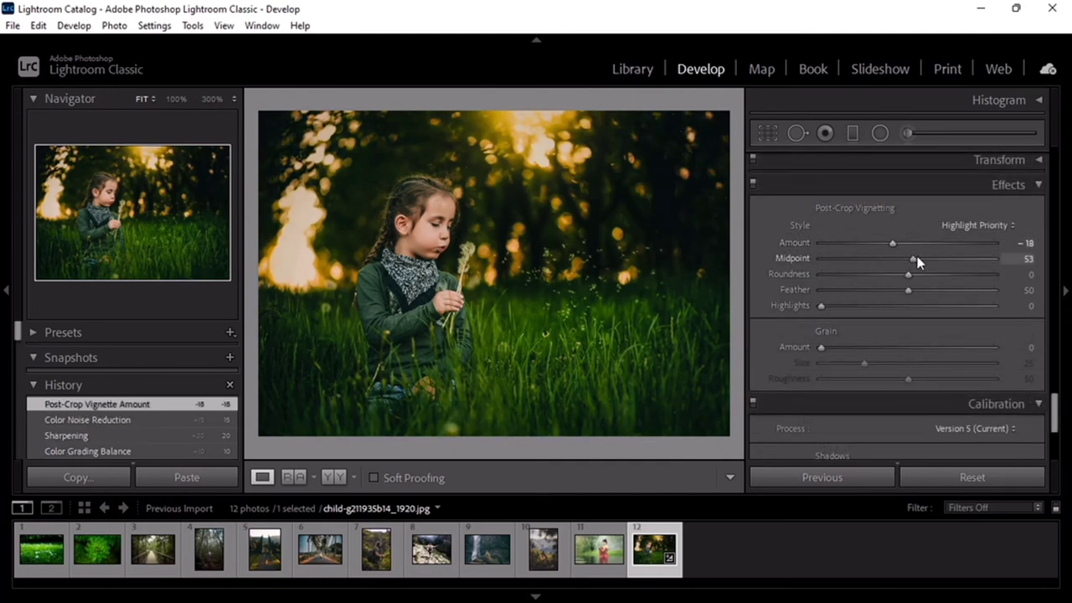
pyautogui.moveTo(910, 259)
pyautogui.mouseDown()
pyautogui.moveTo(857, 270)
pyautogui.moveTo(972, 304)
pyautogui.mouseUp()
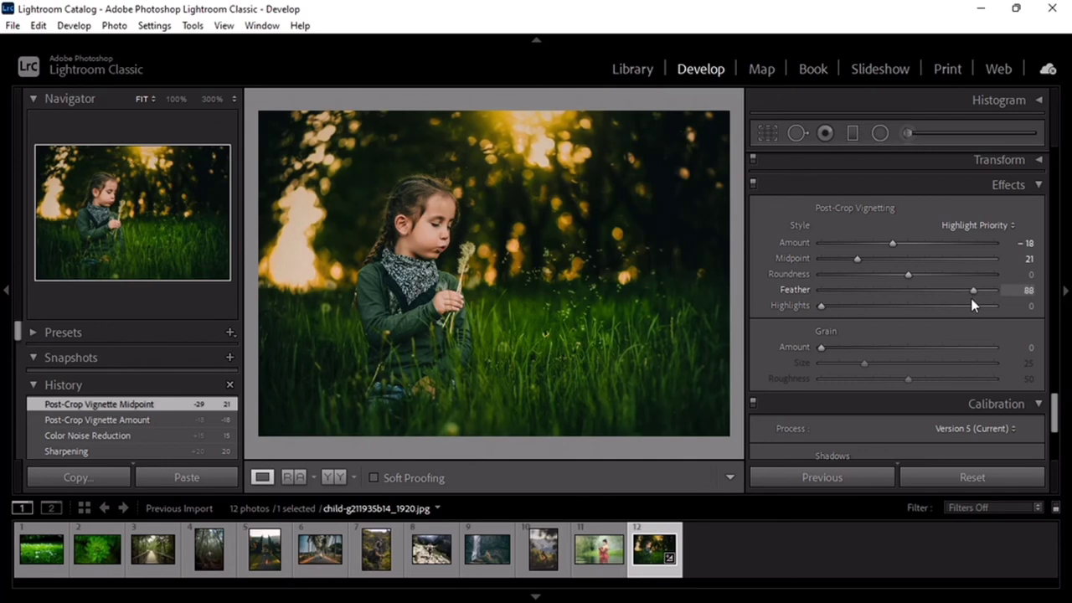
pyautogui.moveTo(975, 298); pyautogui.dragTo(974, 298)
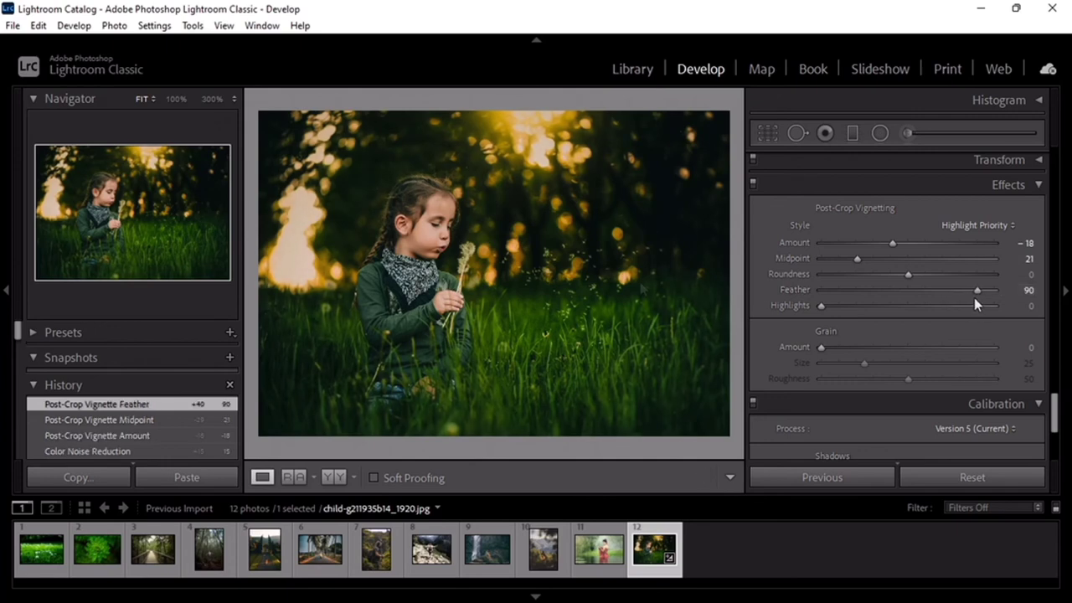
pyautogui.press('y')
pyautogui.press('y')
pyautogui.moveTo(1053, 410)
pyautogui.mouseDown()
pyautogui.moveTo(1053, 184)
pyautogui.moveTo(1064, 229)
pyautogui.mouseUp()
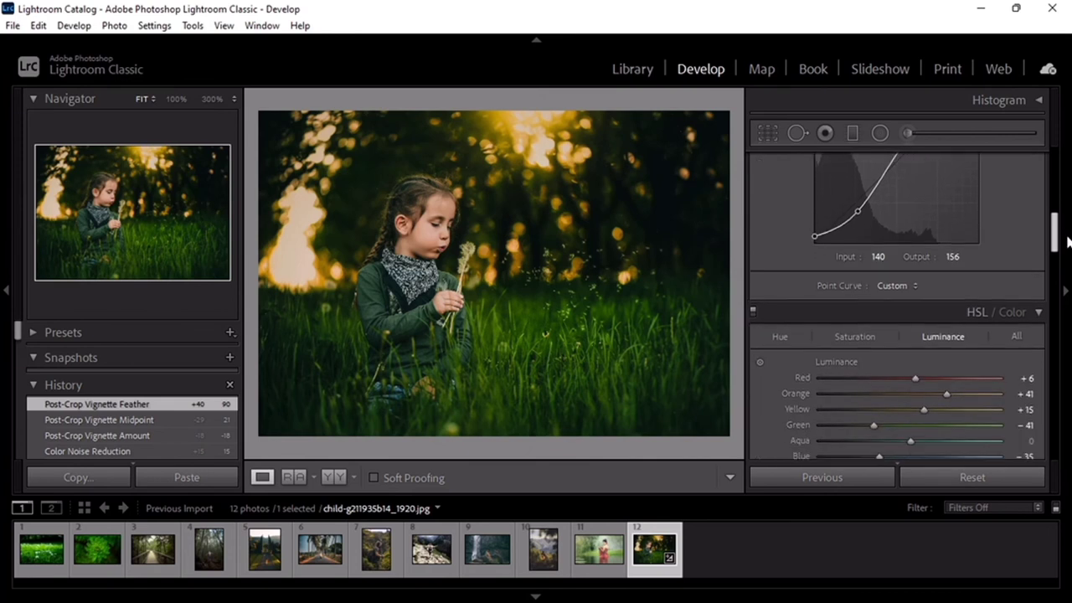
# Step: Scroll the right panel down to Calibration and bring up the photo's context menu
pyautogui.moveTo(1064, 229); pyautogui.dragTo(1068, 432)
pyautogui.scroll(-1, 895, 301)
pyautogui.scroll(-1, 896, 302)
pyautogui.scroll(-1, 896, 302)
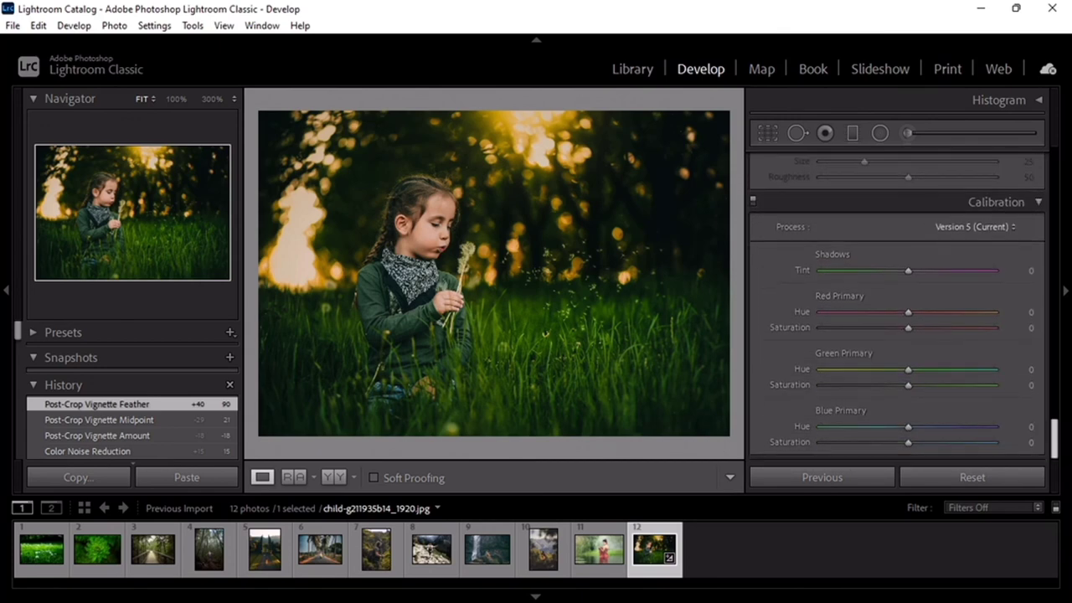
pyautogui.rightClick(500, 215)
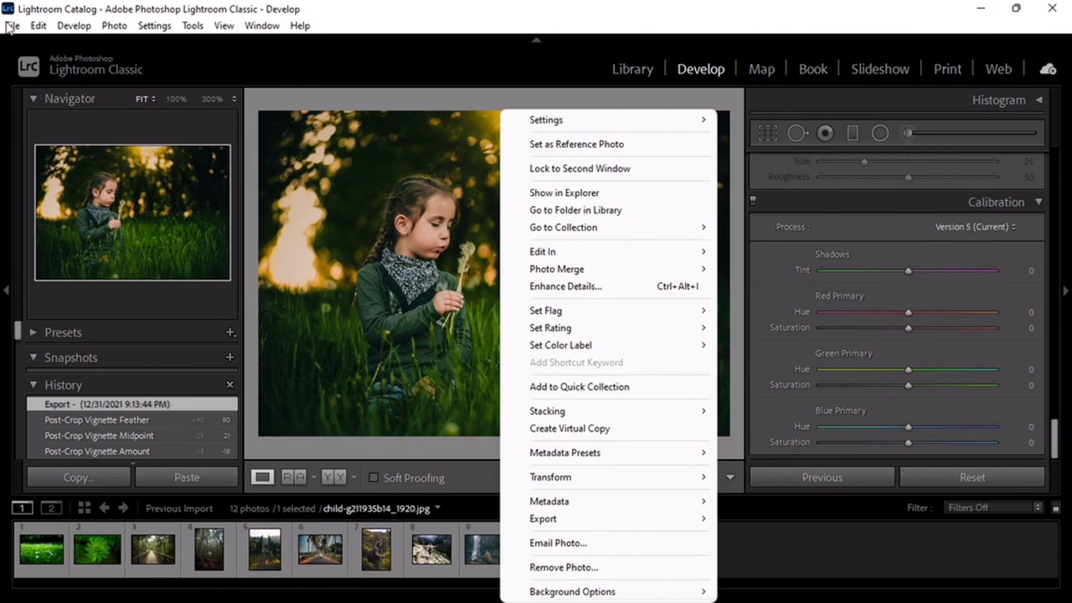
# Step: Choose File > Export to export the edited photo to Hard Drive
pyautogui.click(11, 25)
pyautogui.click(50, 244)
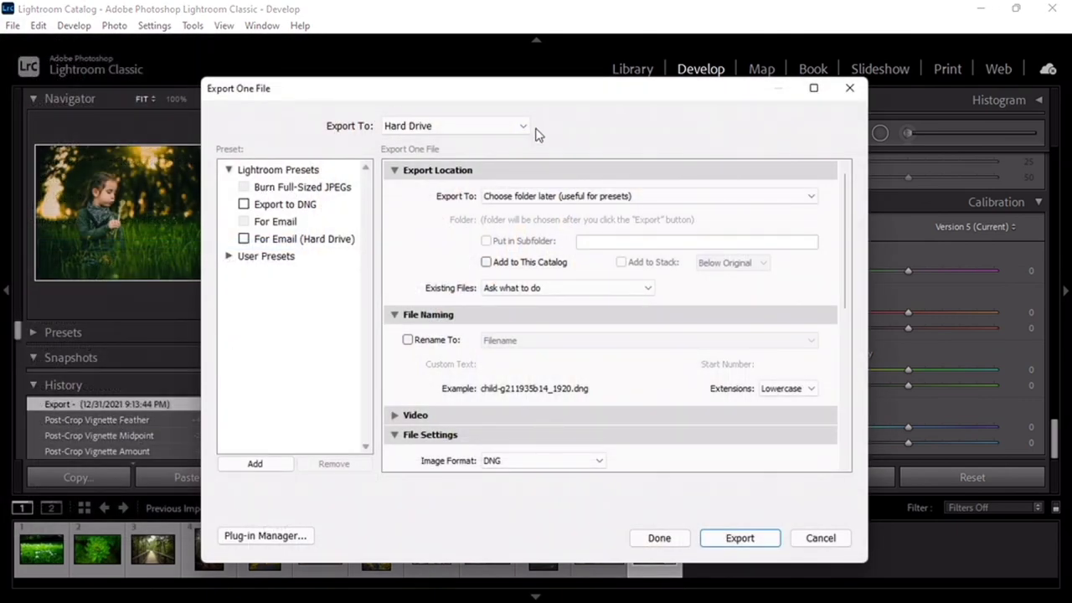